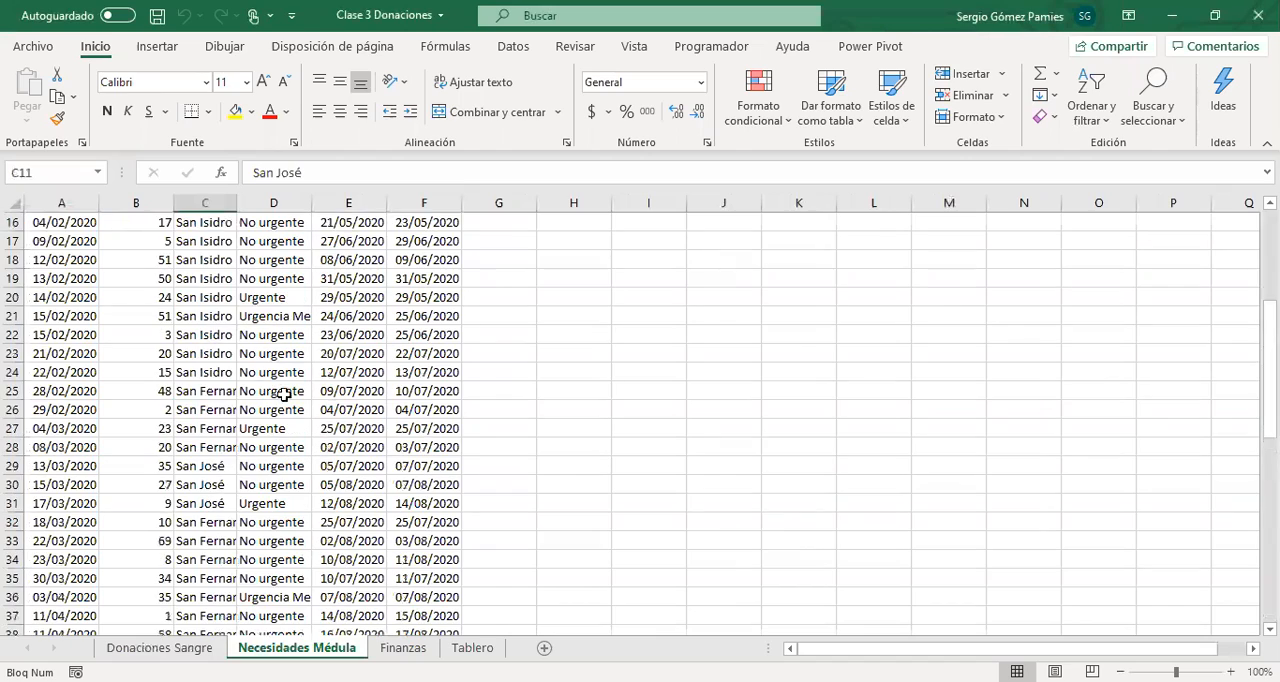
Review the records on the Necesidades Médula sheet and the Tipo and Concepto entries on the Finanzas sheet.
scroll(329, 417, up, 9)
scroll(309, 424, down, 11)
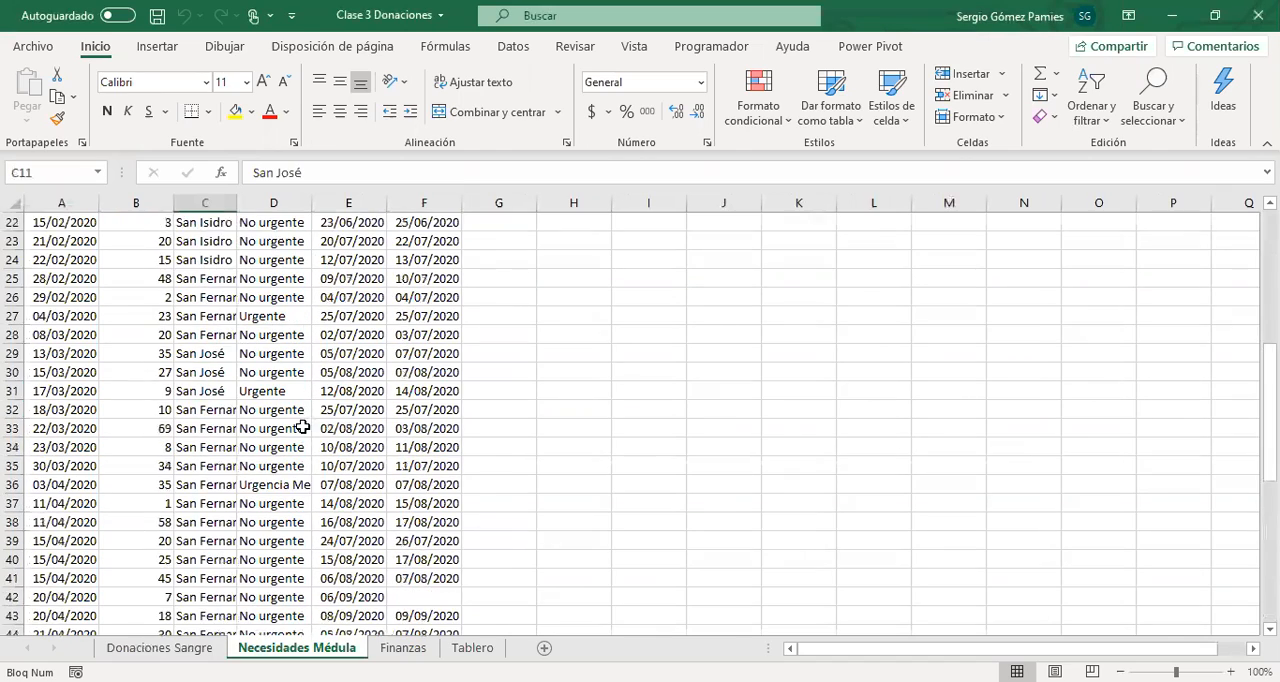
scroll(334, 423, up, 11)
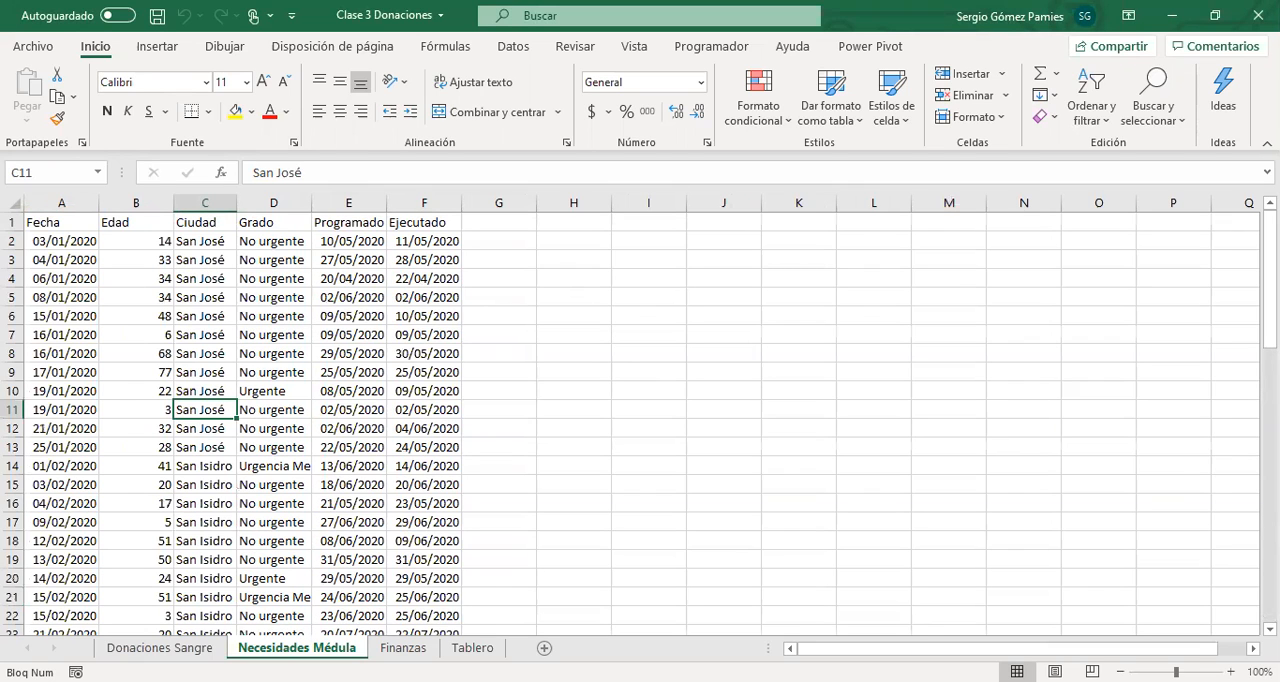
click(403, 647)
click(254, 366)
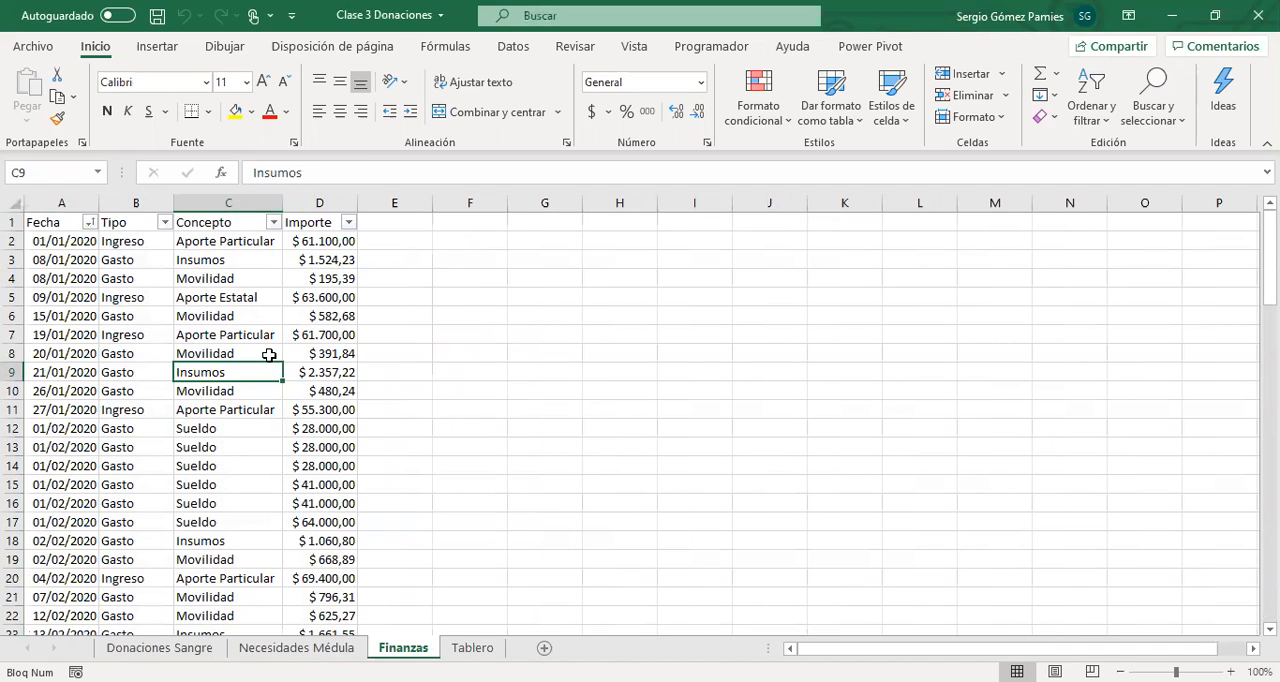
click(121, 258)
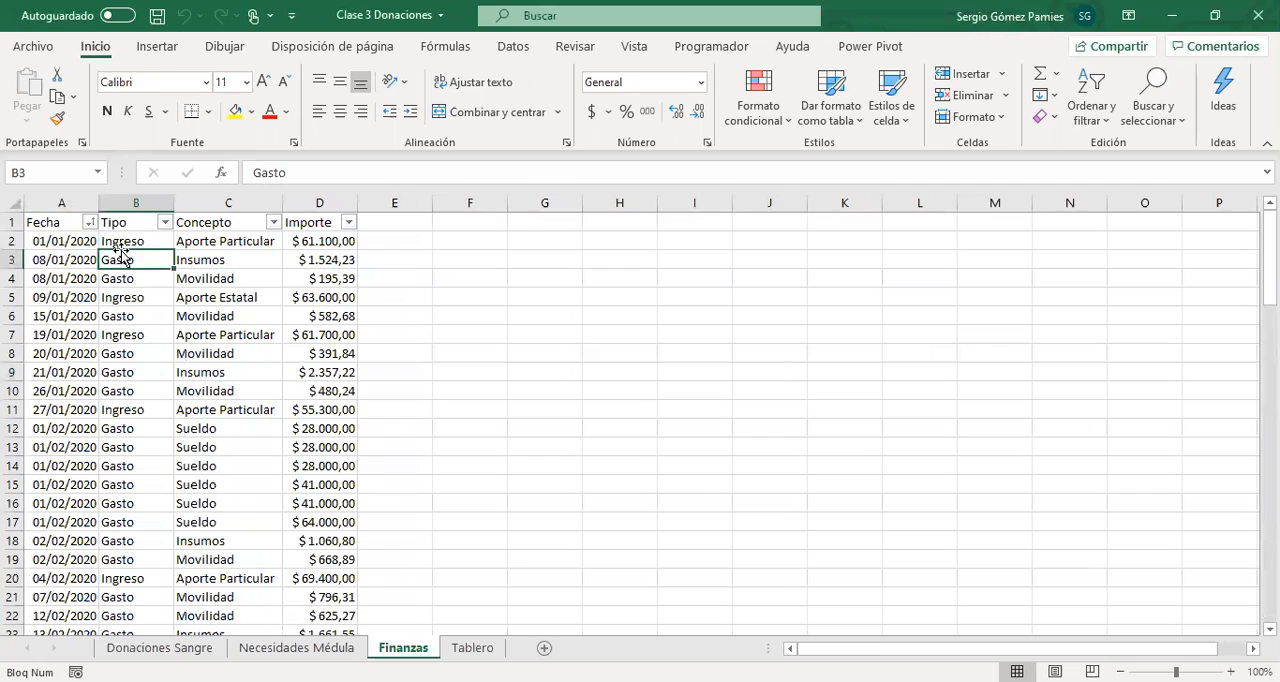
click(127, 240)
click(128, 257)
click(205, 244)
click(220, 294)
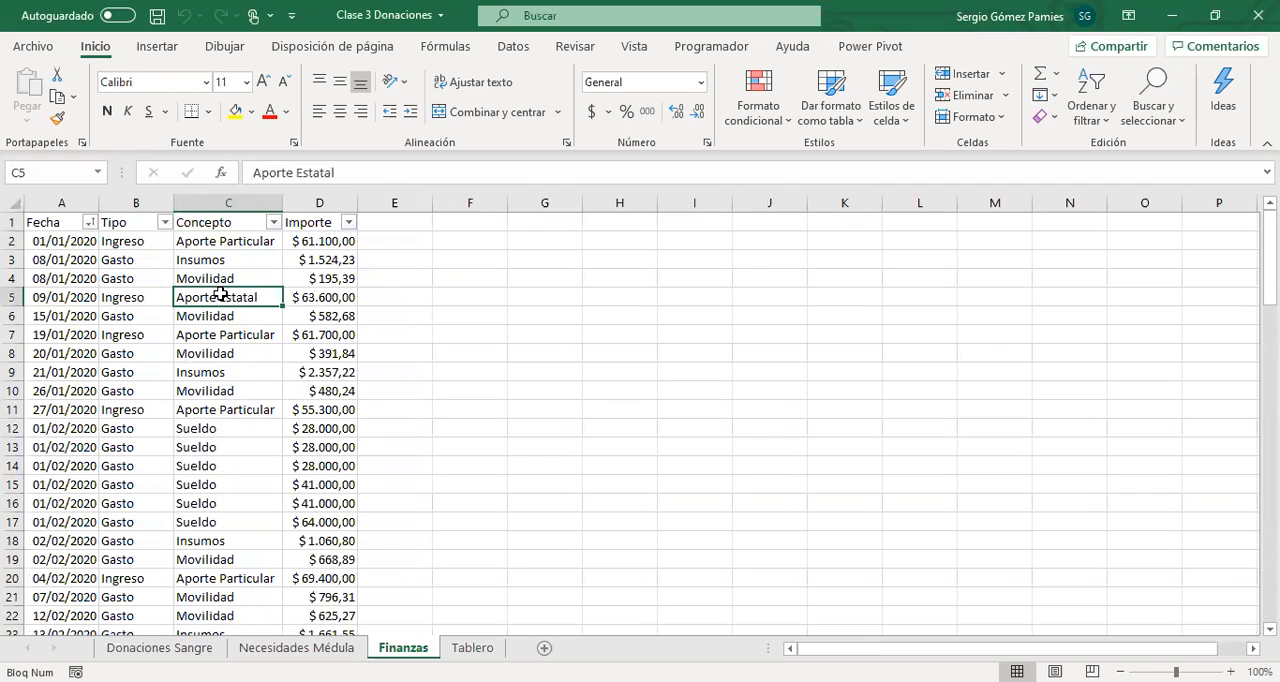
click(207, 265)
click(228, 276)
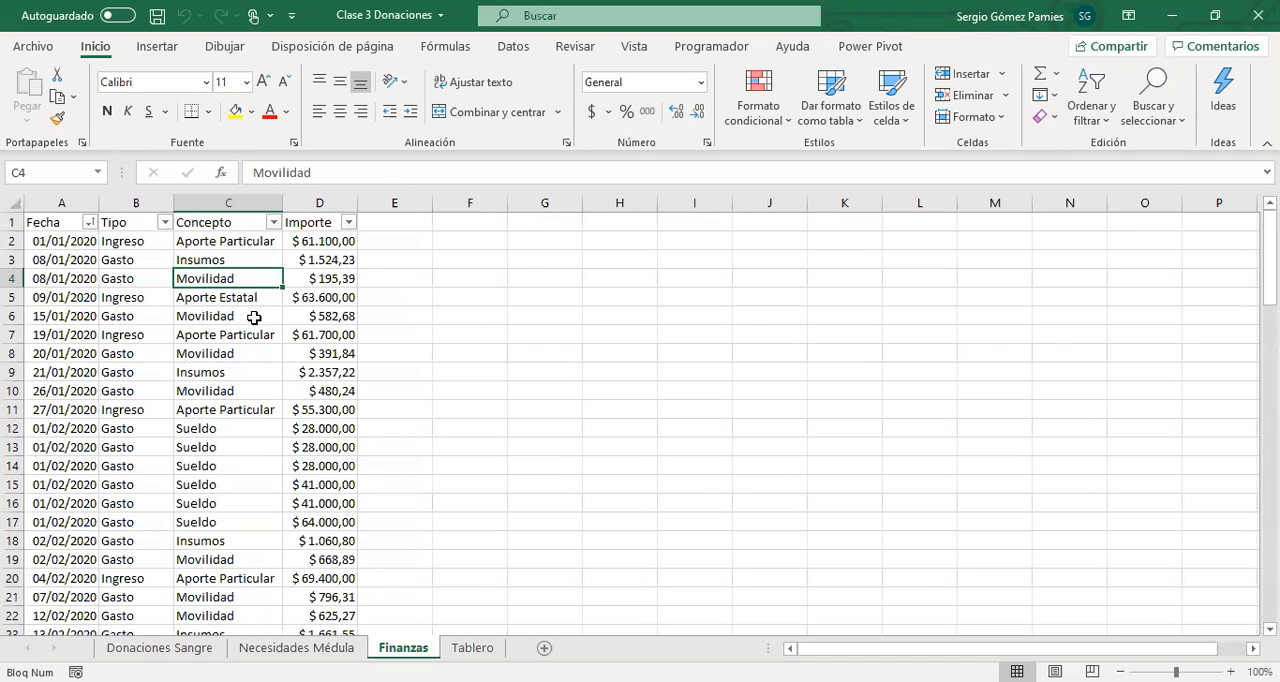
Convert the whole data range on the Donaciones Sangre sheet into a table with headers.
click(158, 648)
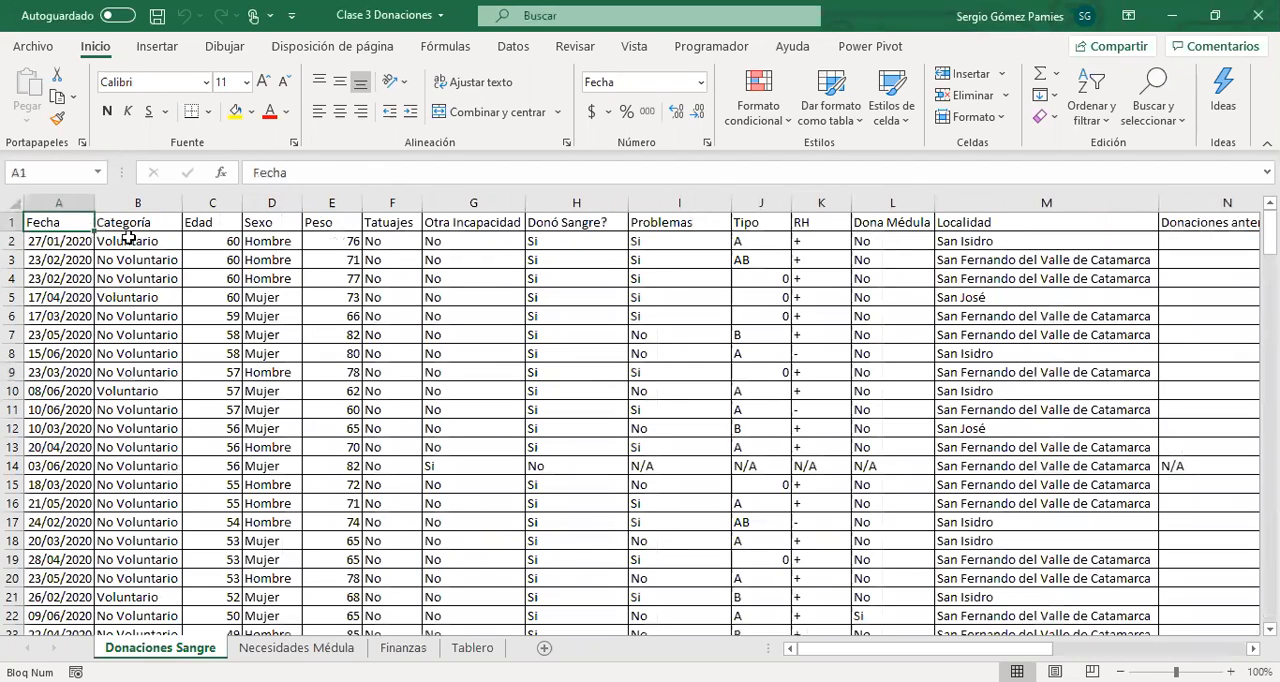
click(90, 256)
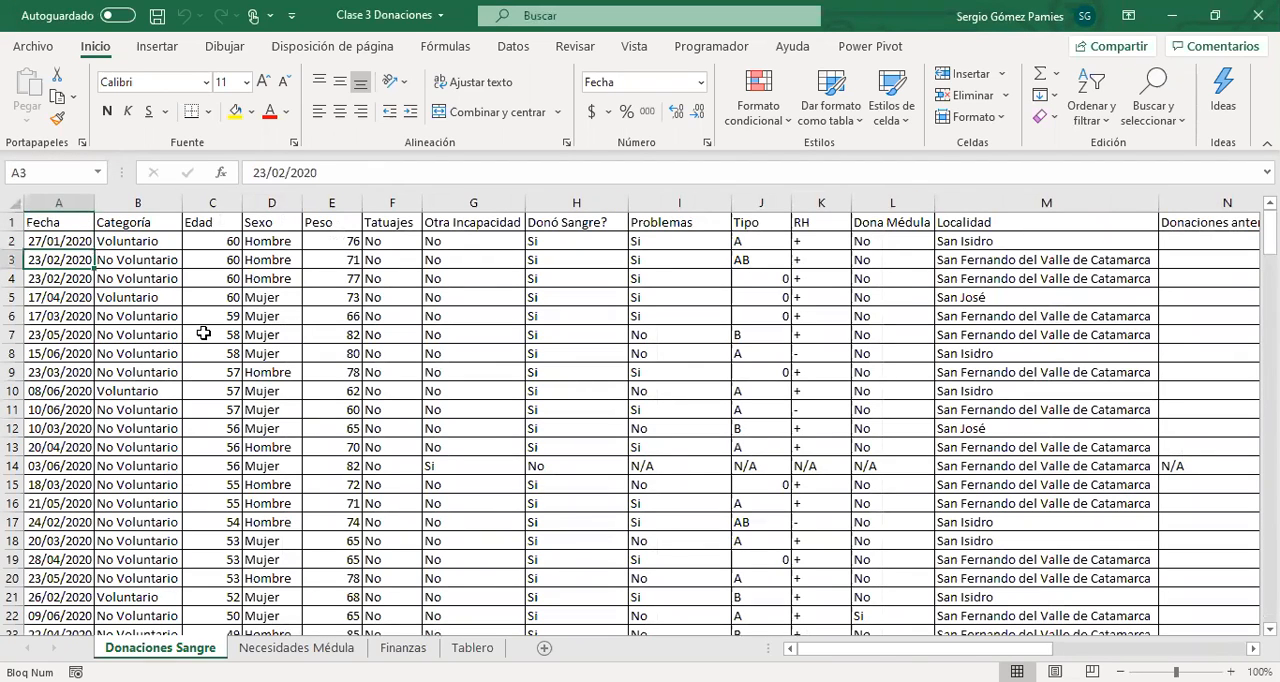
key(ctrl+a)
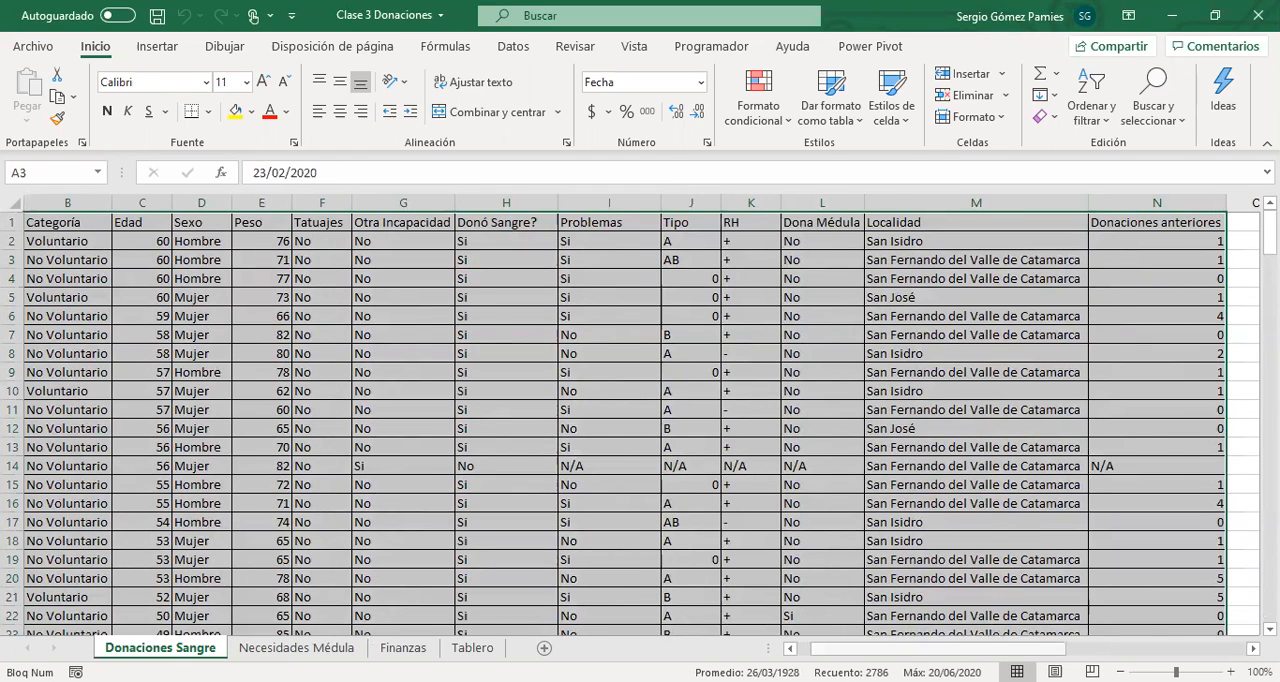
scroll(386, 440, left, 1)
click(158, 47)
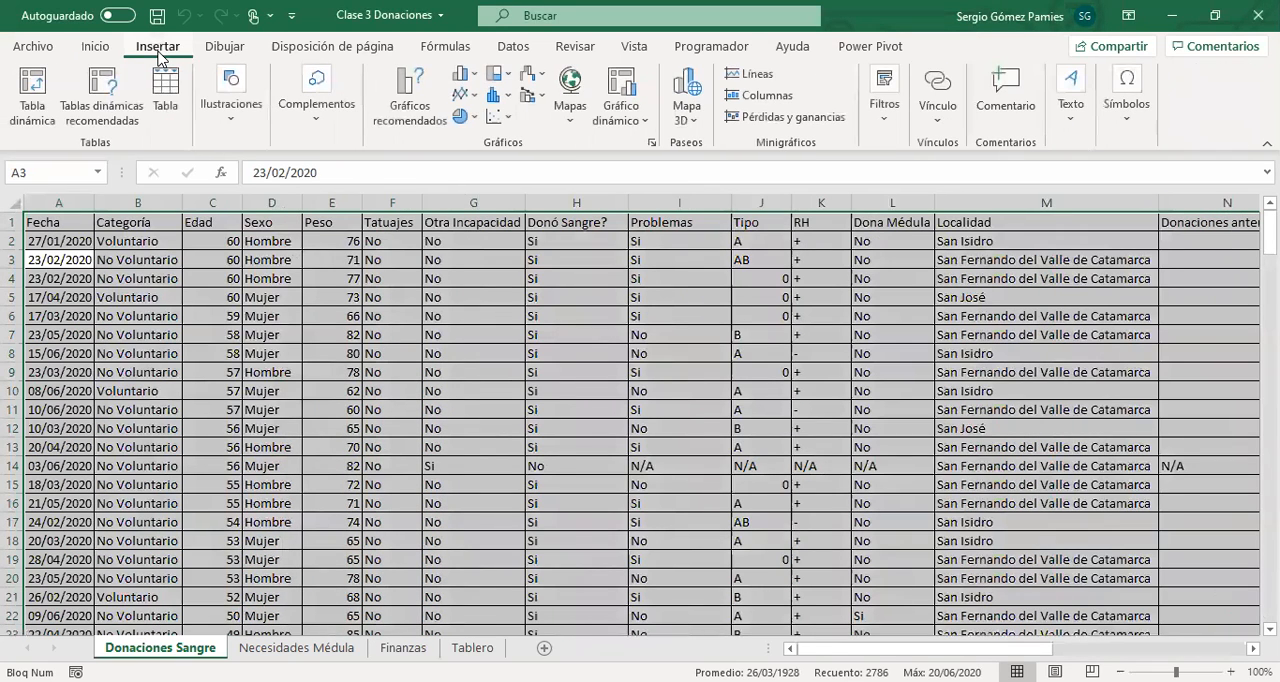
click(165, 95)
click(690, 300)
Name the blood donations table Sangre.
click(60, 97)
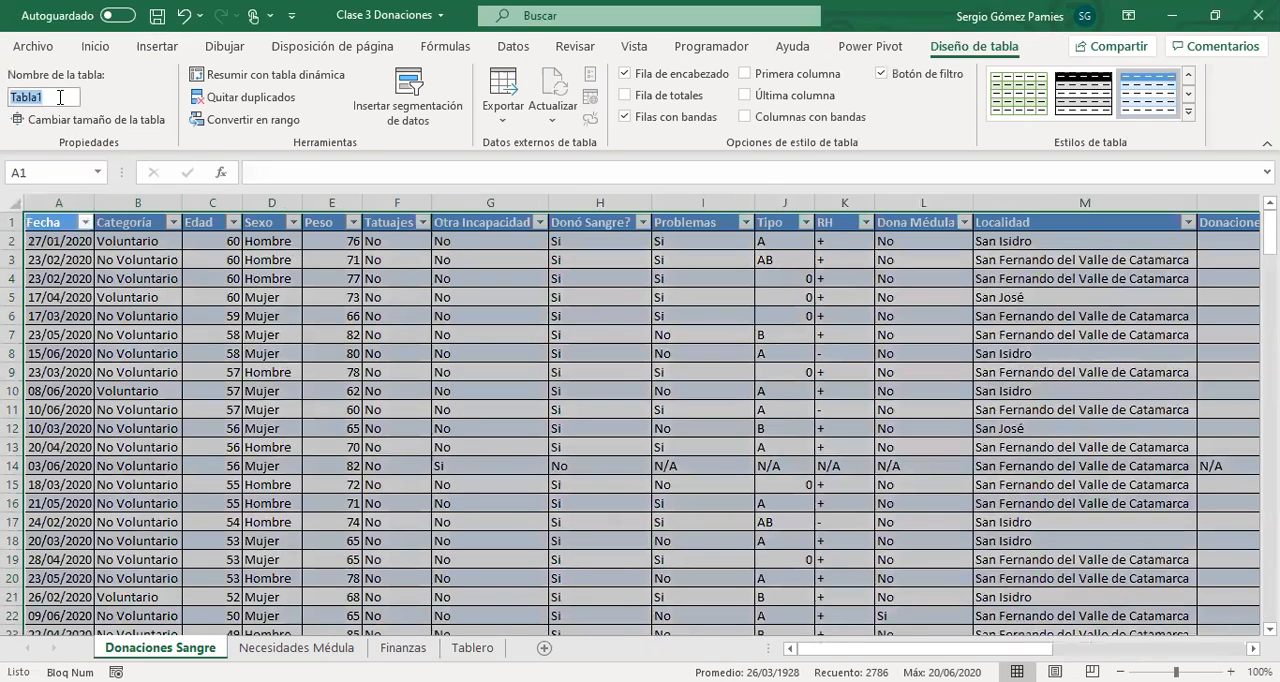
text(Sangre)
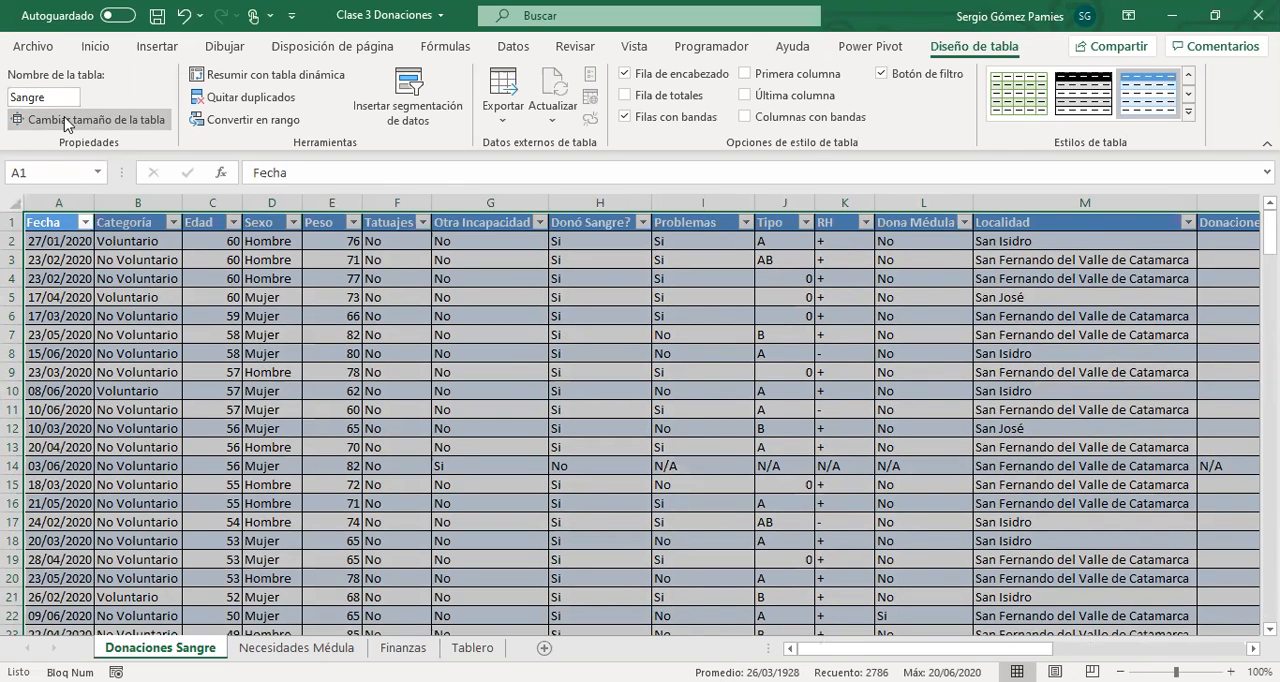
click(179, 398)
click(704, 297)
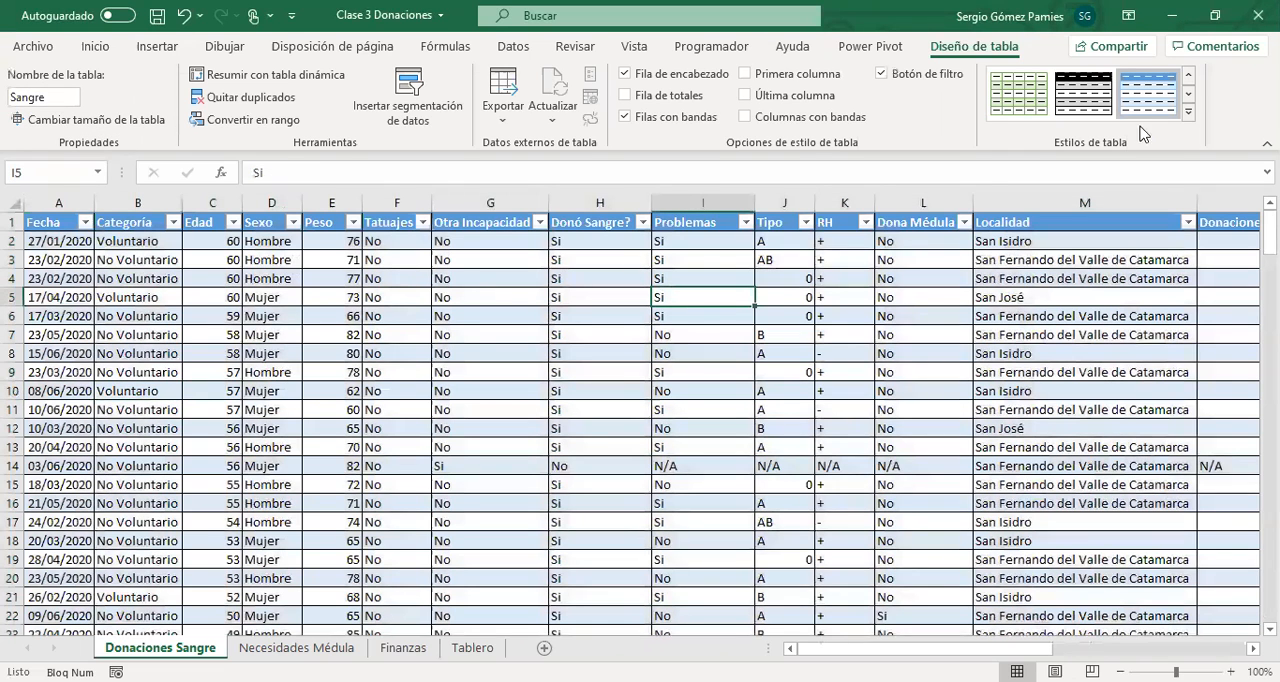
Apply an orange medium style with shaded bands to the Sangre table.
click(1189, 113)
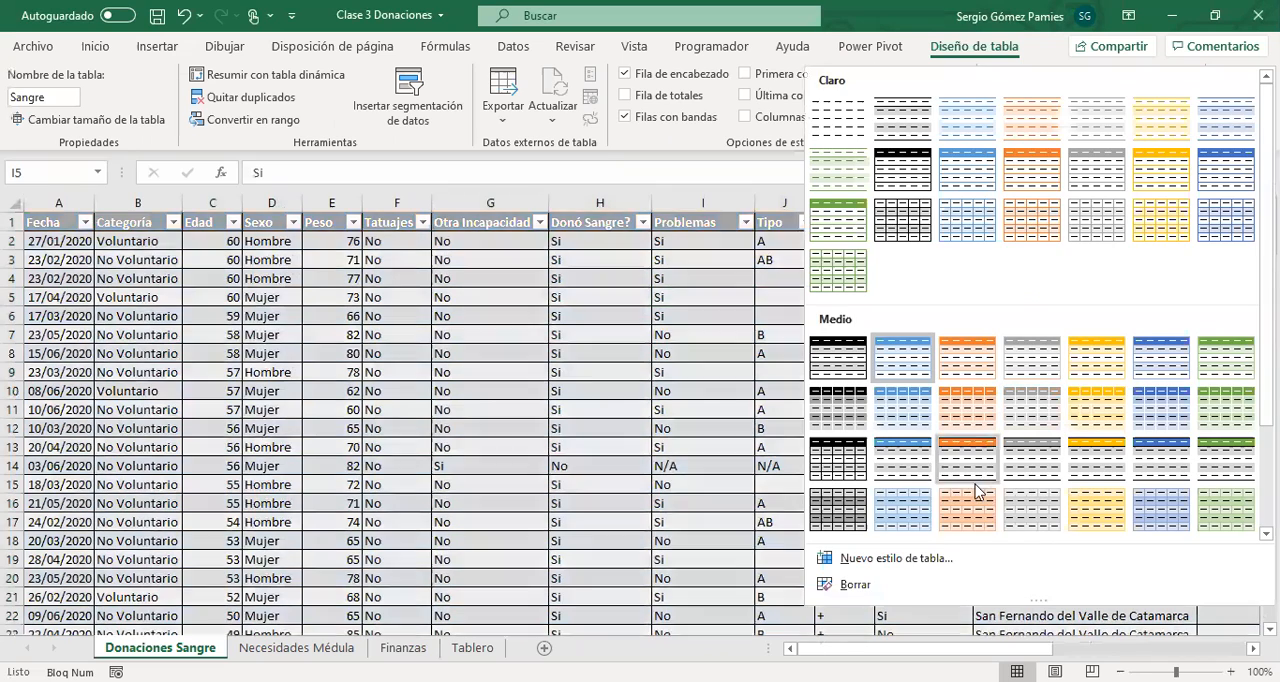
click(980, 490)
click(535, 372)
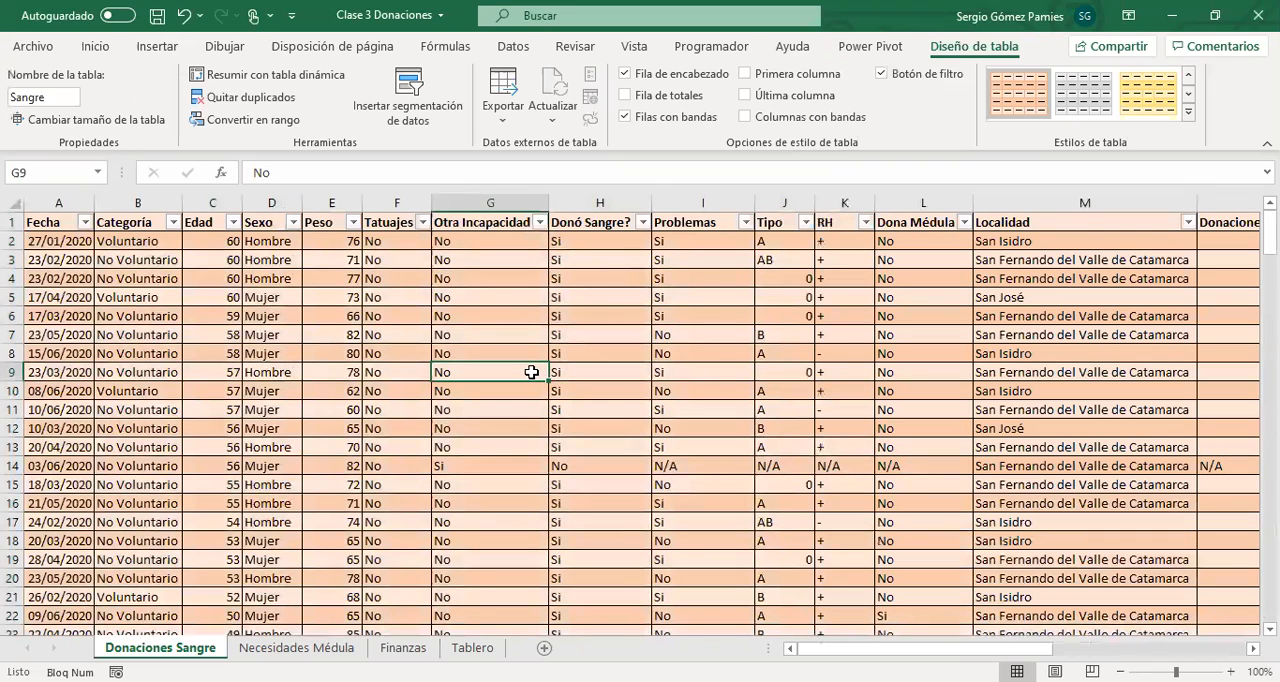
Convert the Necesidades Médula data into a table with headers and apply a gold banded medium style.
click(297, 647)
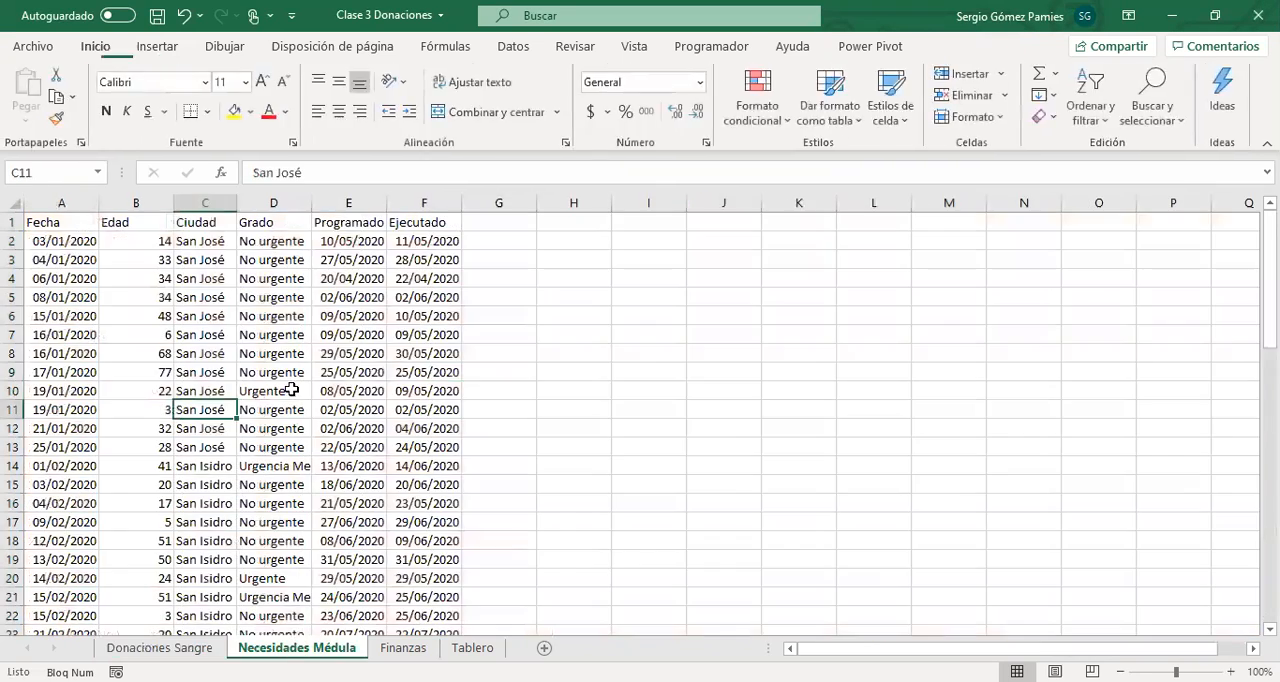
click(127, 296)
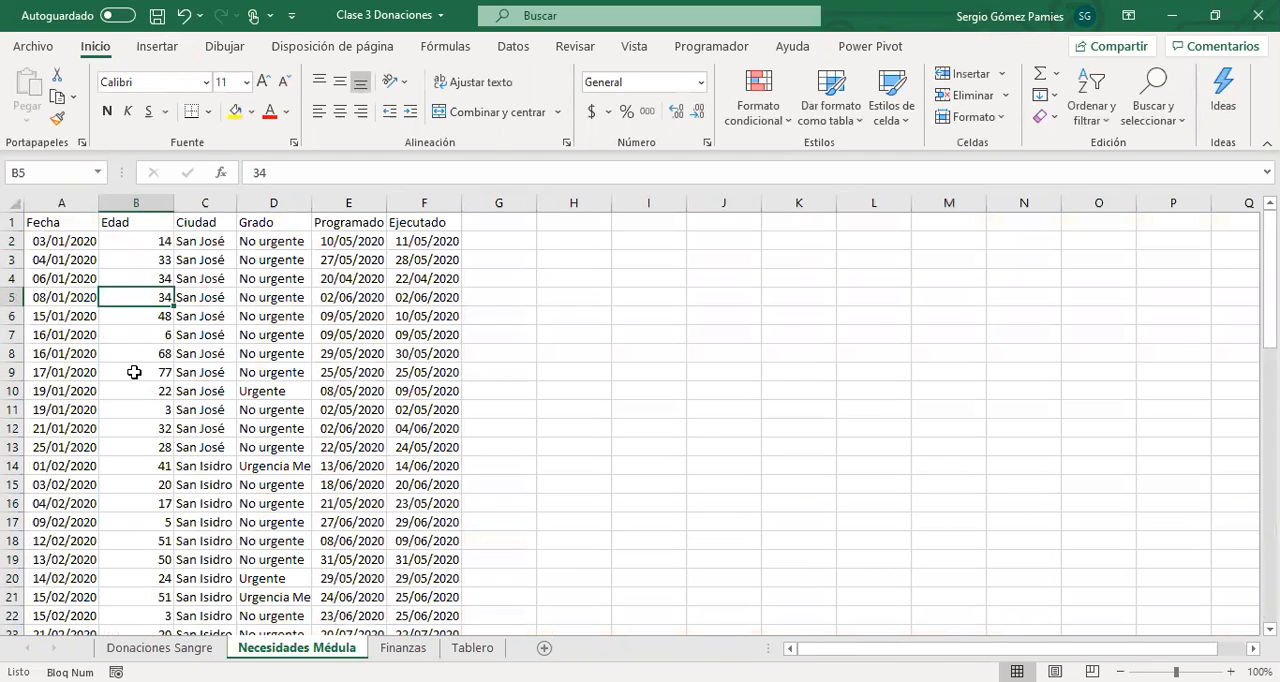
key(ctrl+a)
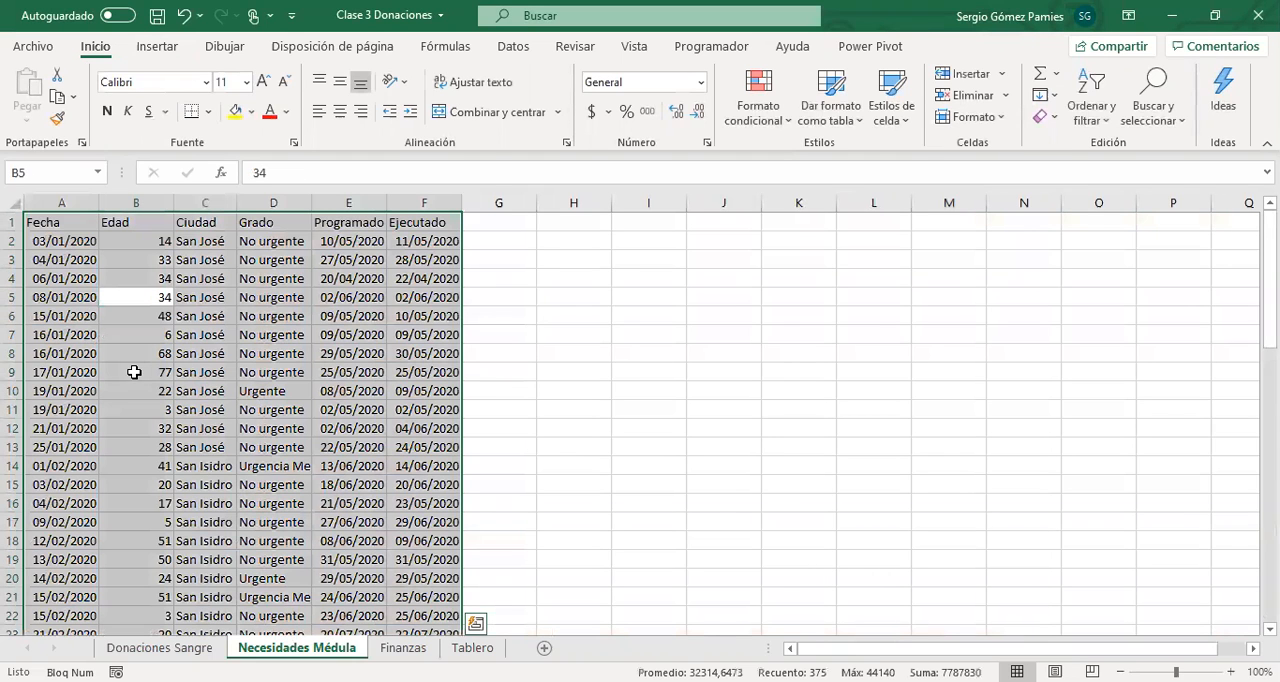
click(157, 50)
click(165, 95)
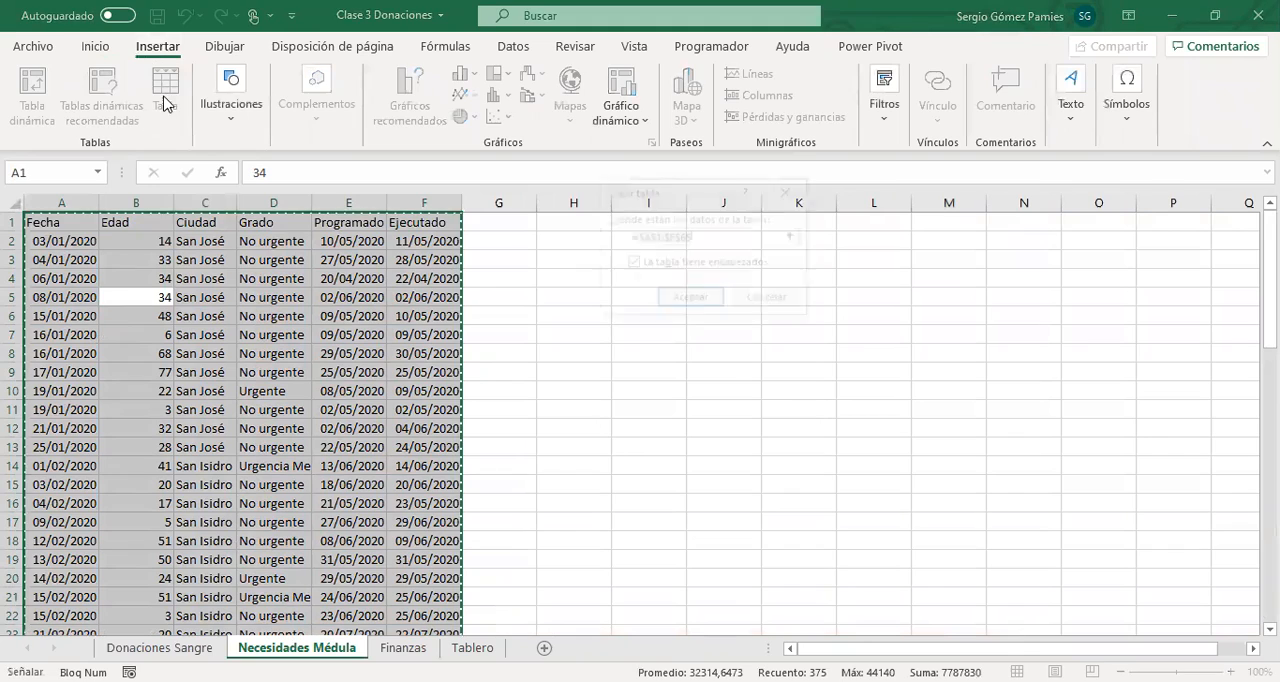
click(687, 302)
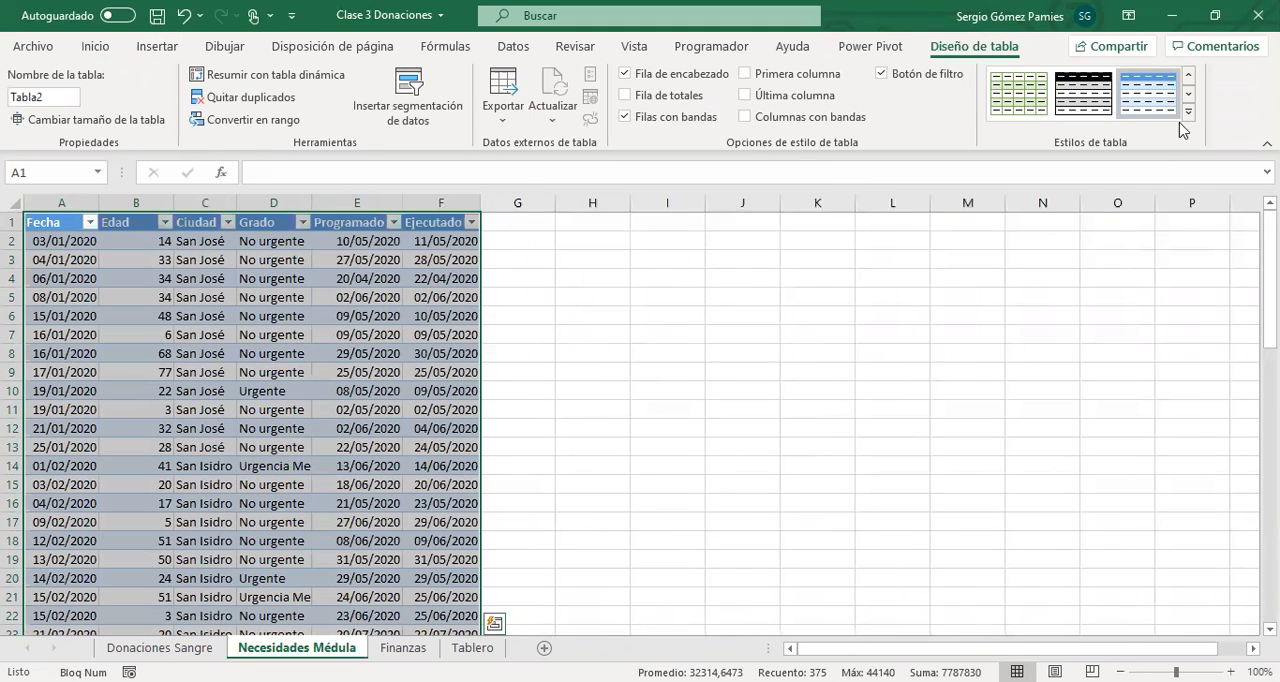
click(1188, 111)
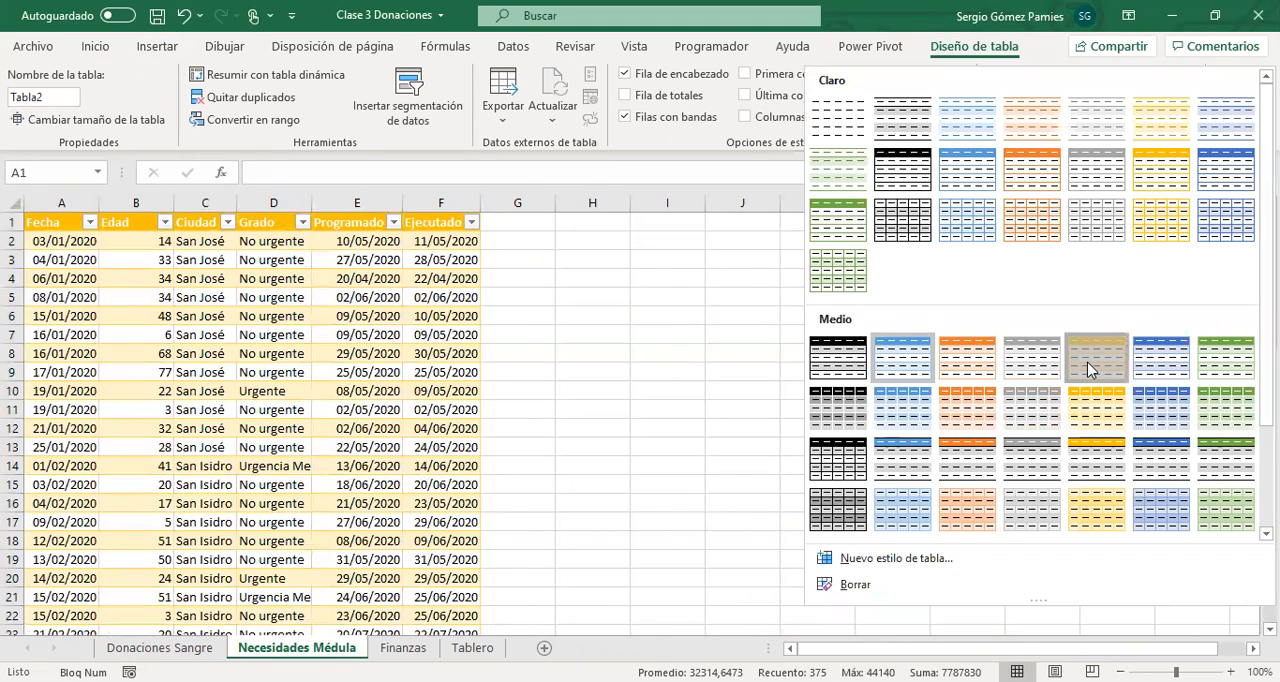
click(283, 374)
Convert the Finanzas data in A1:D94 into a table with headers and give it a green banded style.
click(403, 647)
click(233, 349)
key(ctrl+a)
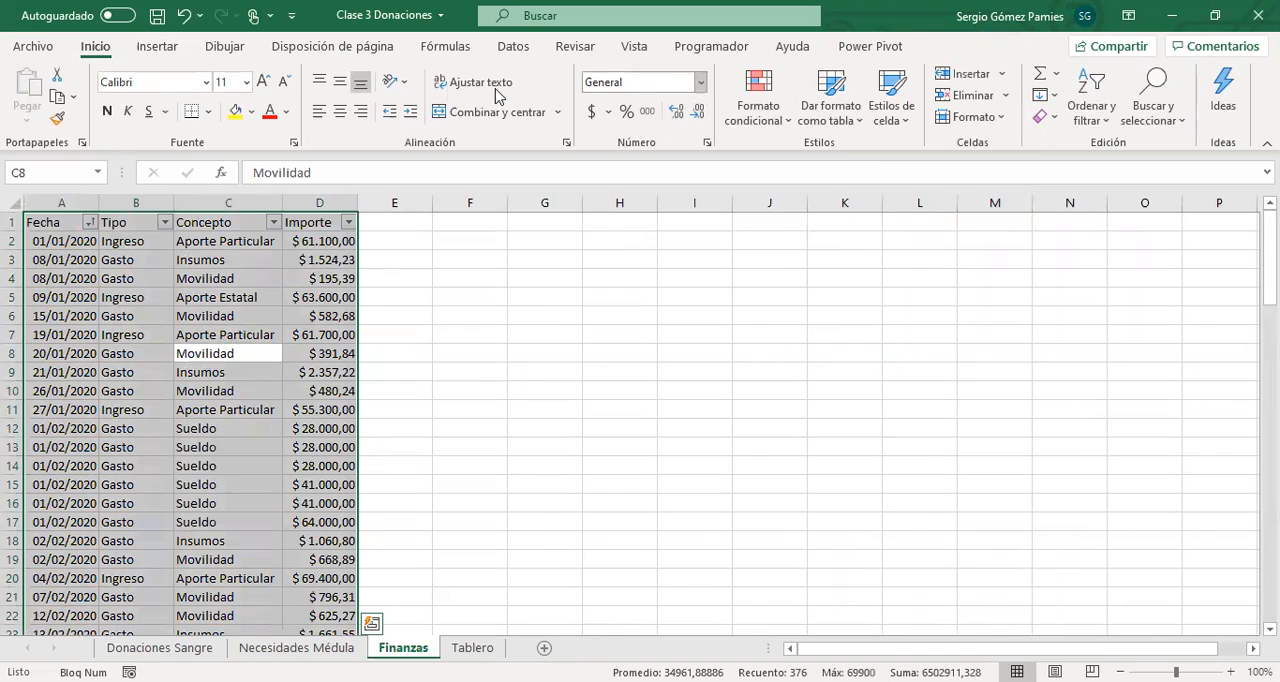
click(157, 46)
click(165, 88)
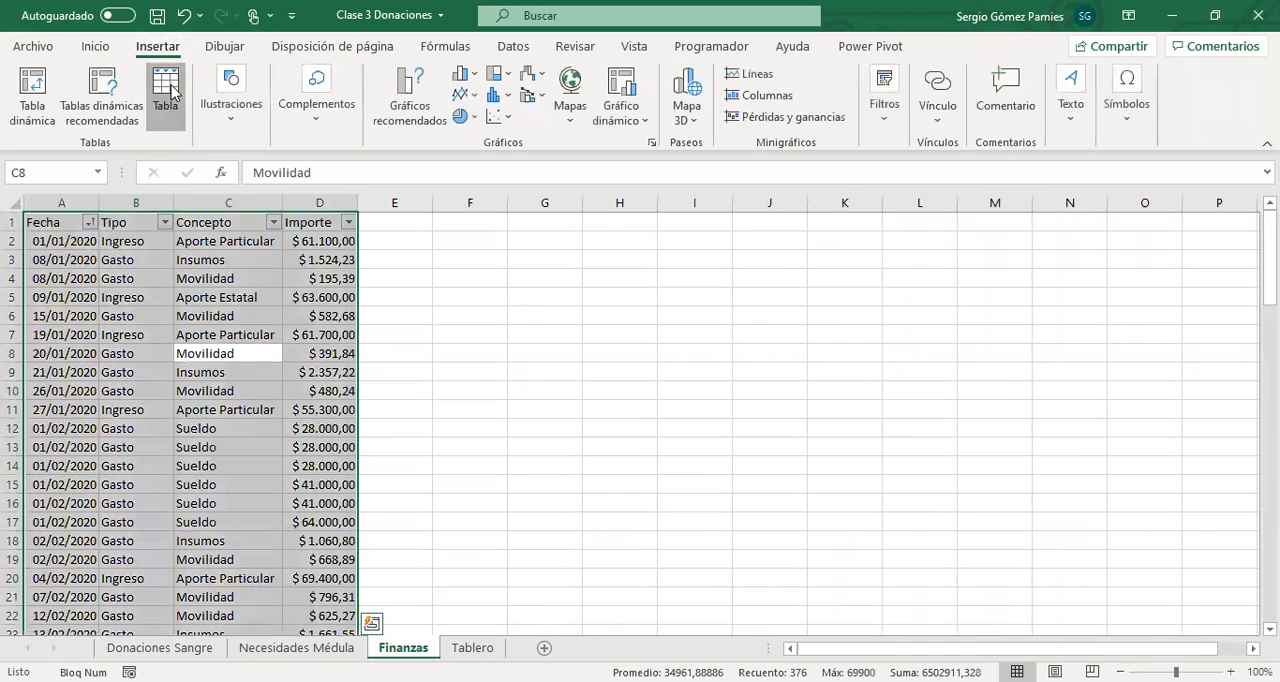
click(696, 311)
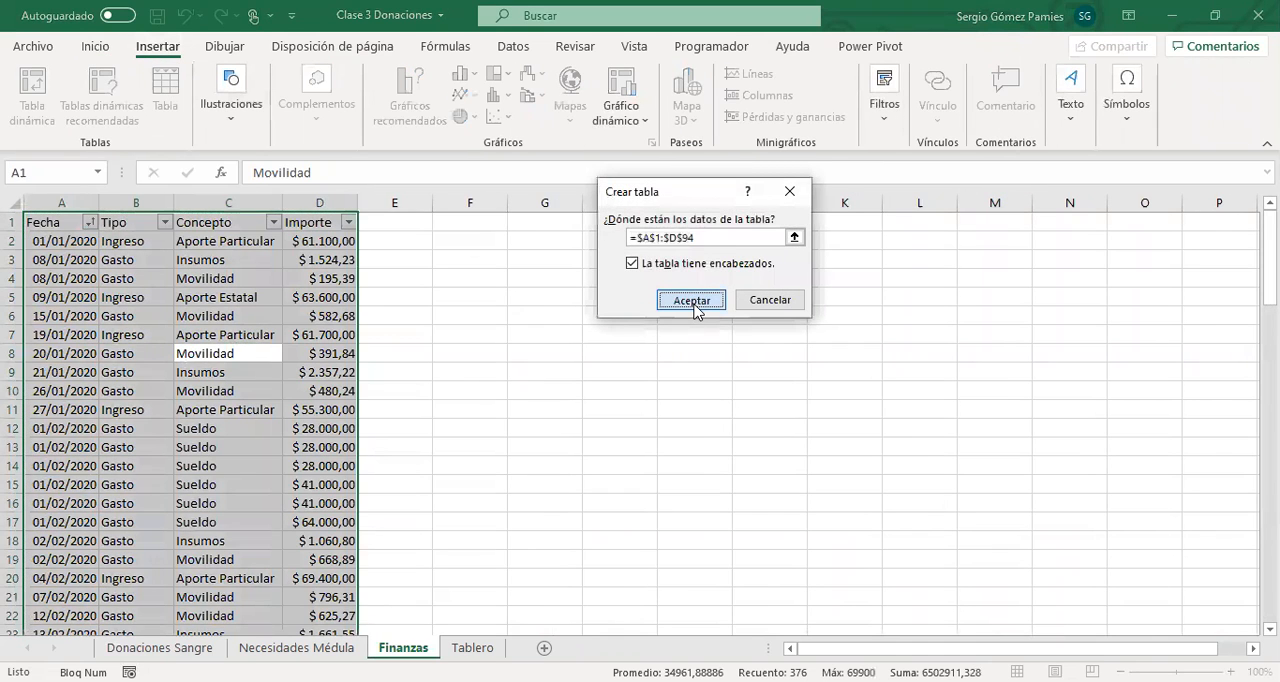
click(330, 503)
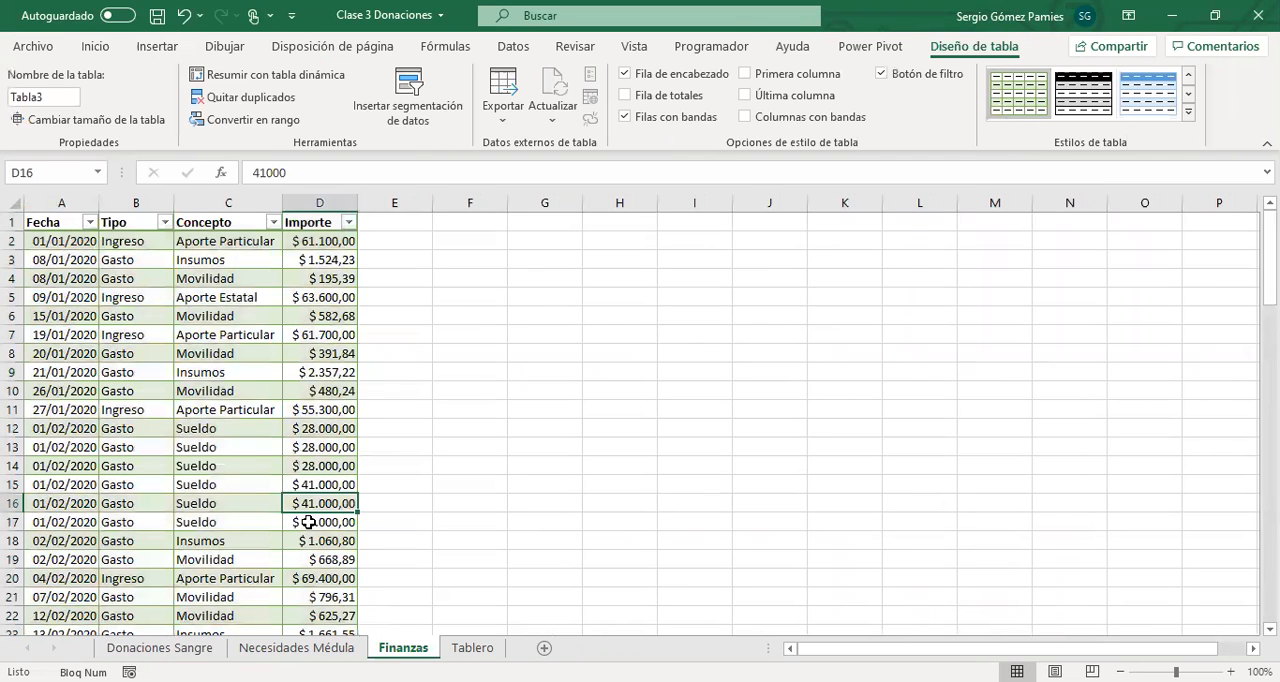
Rename the table on the Finanzas sheet and name the one on the Necesidades Médula sheet Medula.
click(58, 100)
text(Fi)
key(Return)
click(285, 648)
click(67, 96)
text(M)
key(Return)
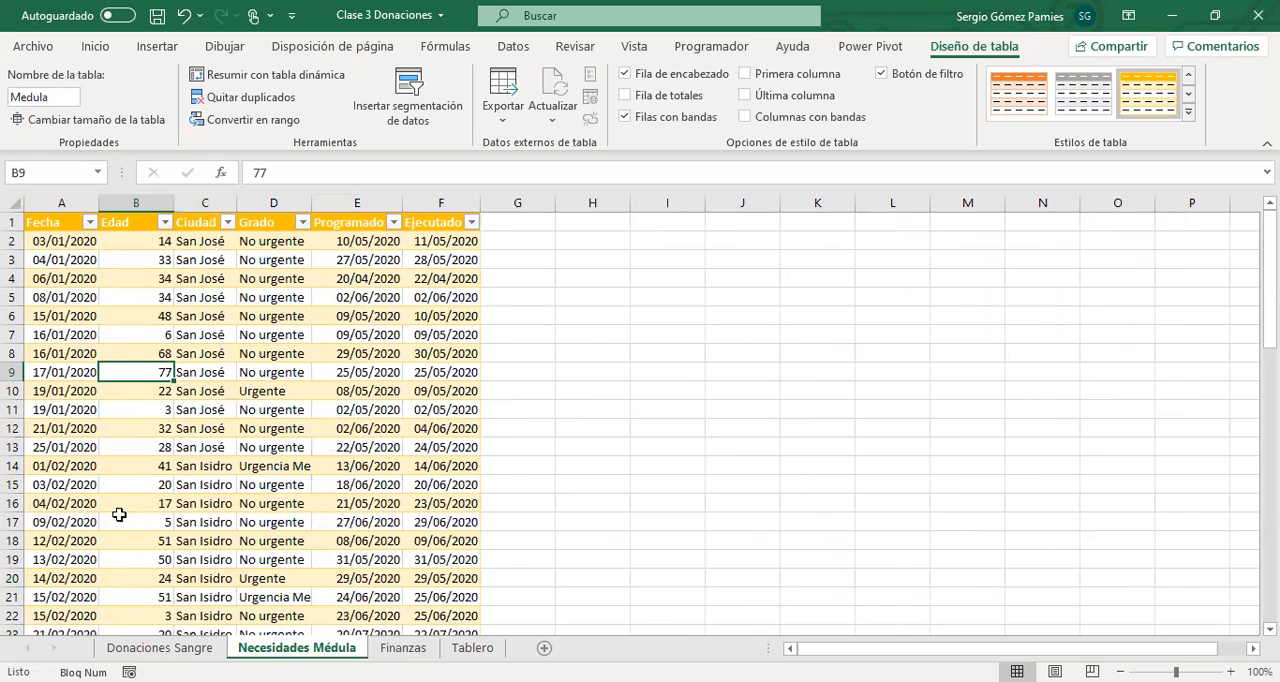
Sort the Sangre table on the Donaciones Sangre sheet by Fecha from oldest to newest.
click(150, 648)
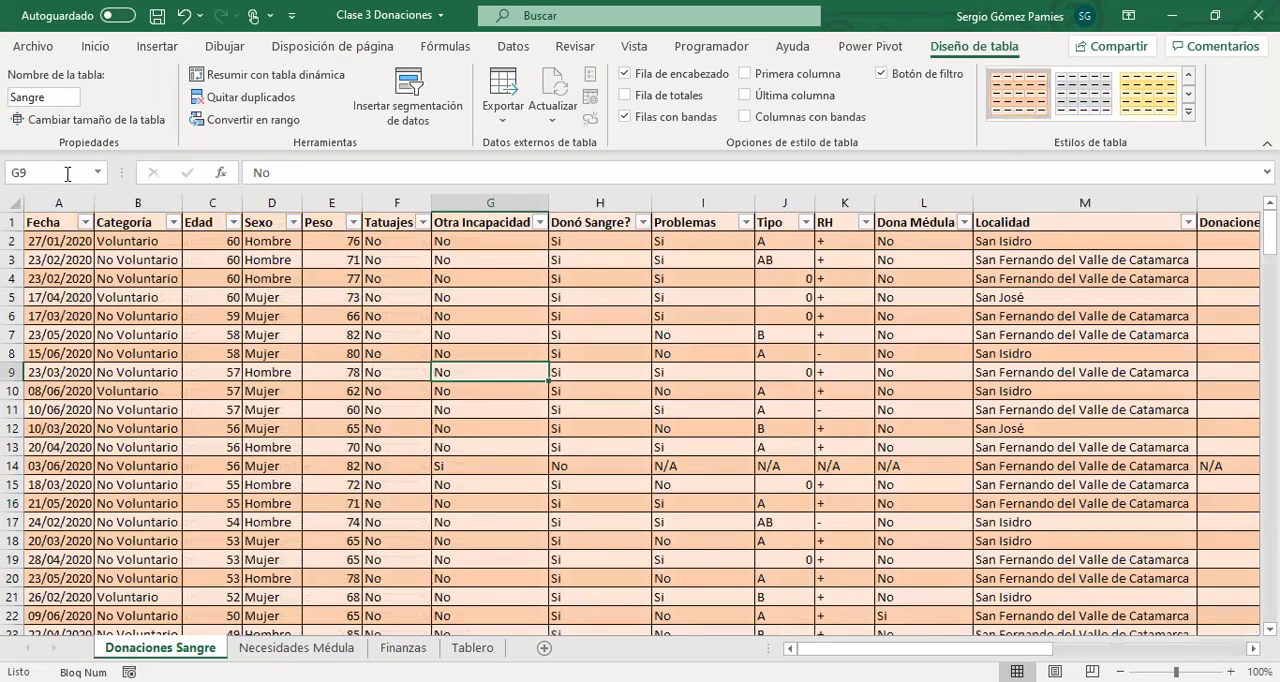
click(60, 240)
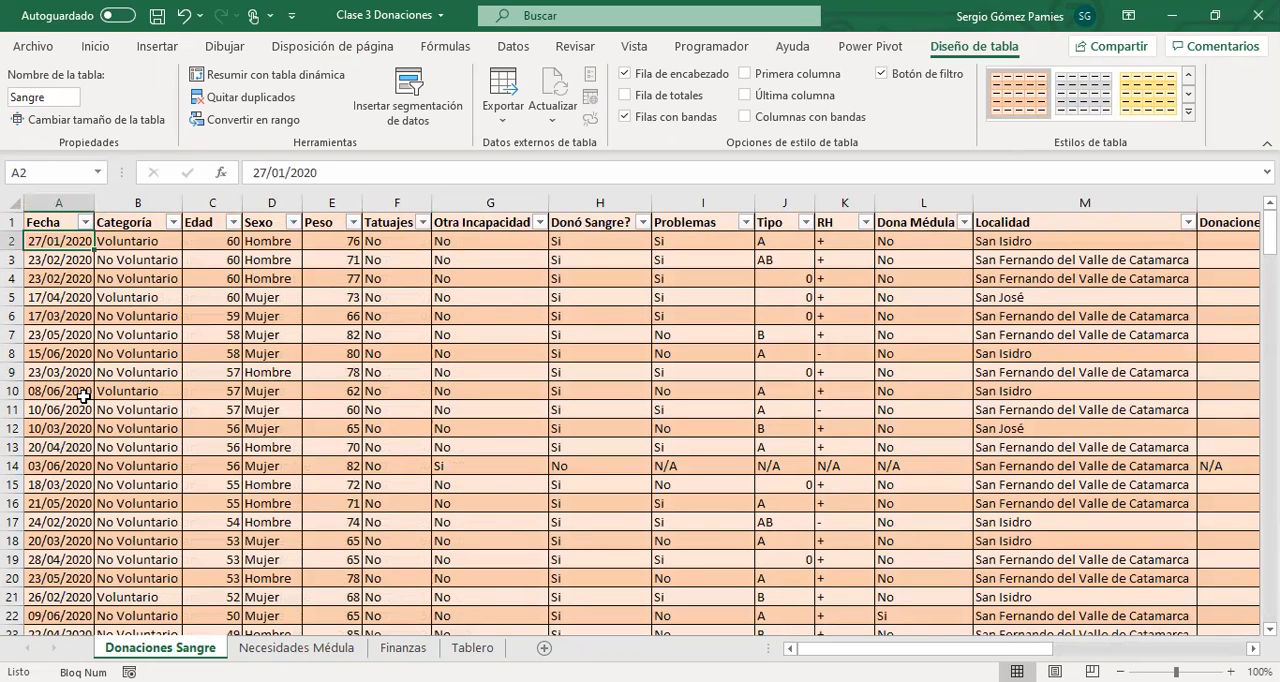
click(85, 221)
click(112, 244)
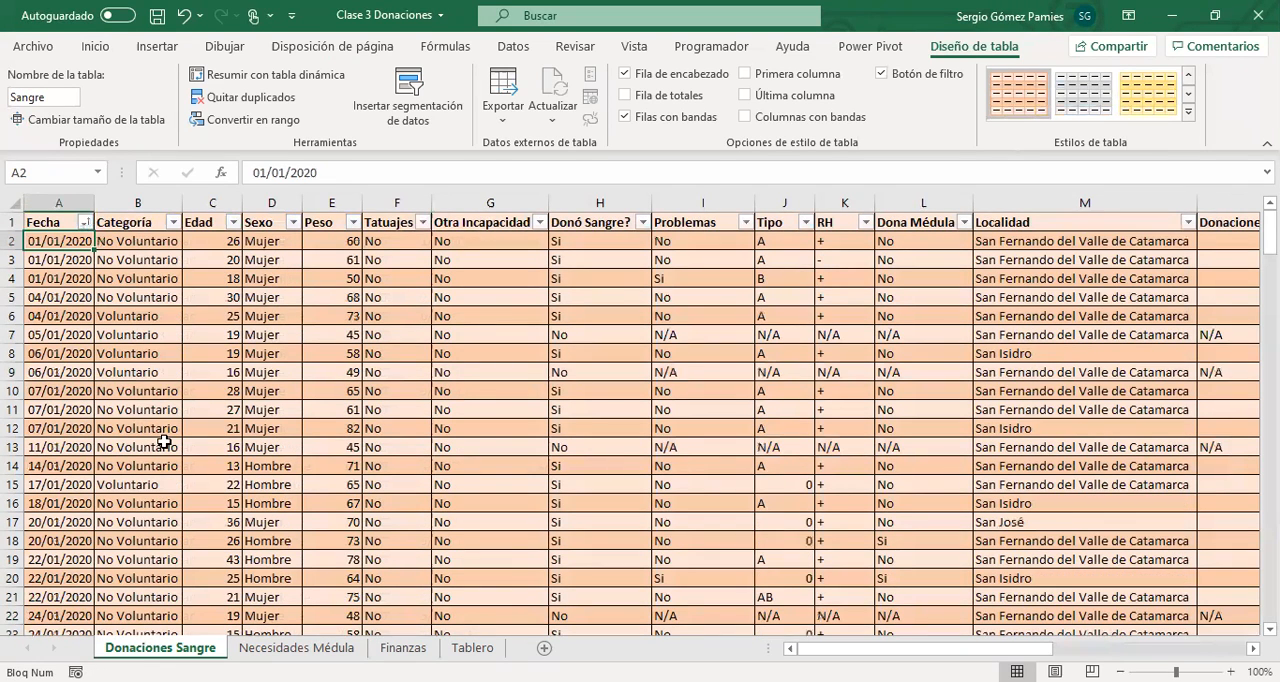
Review the Sangre table's Categoría, Edad, Sexo, Peso, Tatuajes, Otra Incapacidad and Donó Sangre? columns.
key(Right)
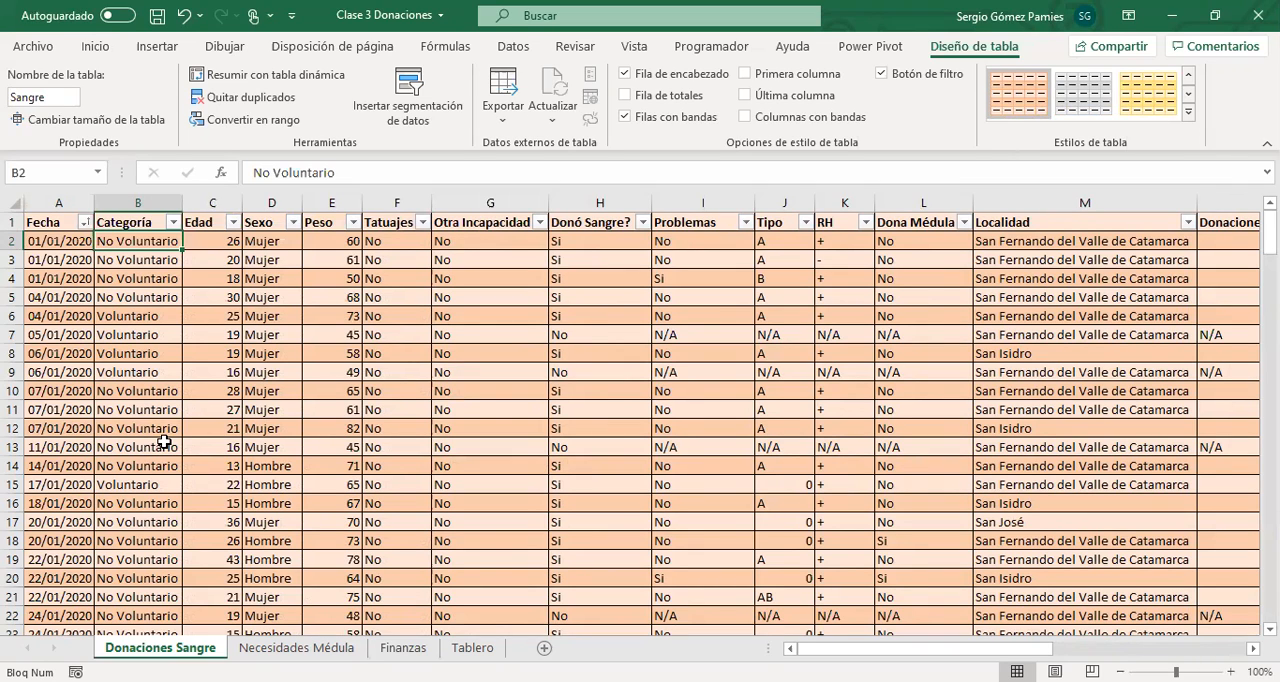
key(Down)
key(Down)
key(Down)
key(Down)
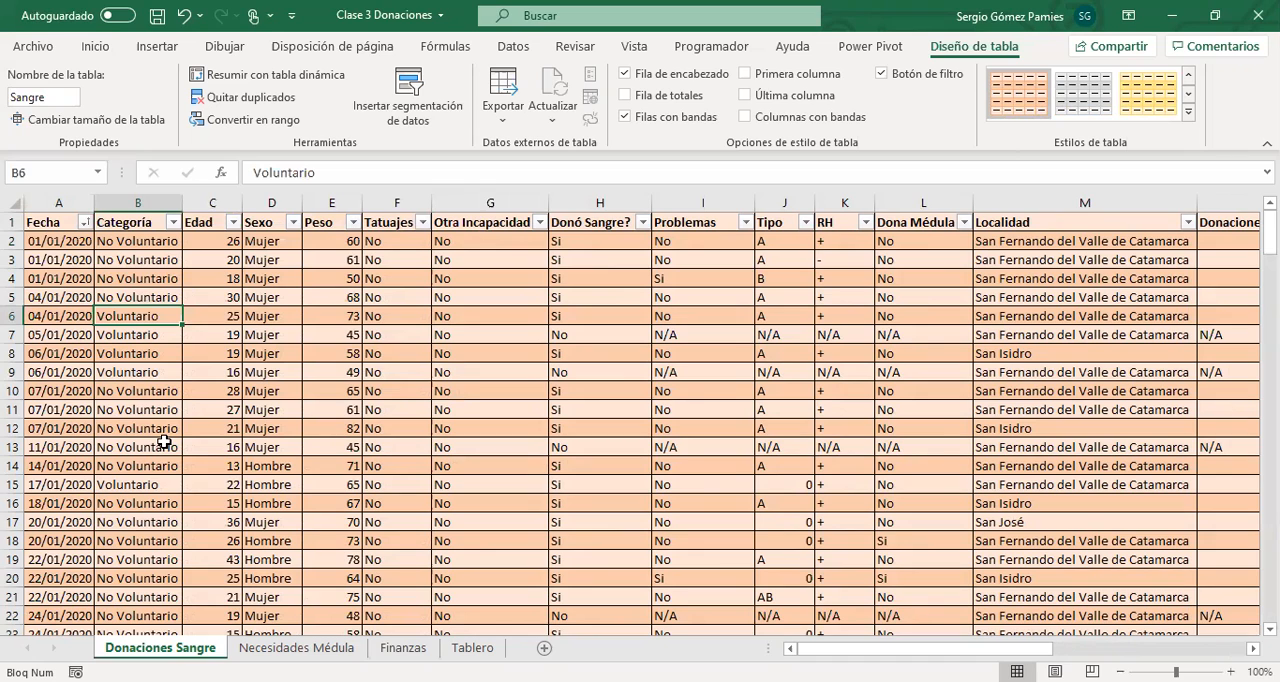
drag(220, 242, 224, 390)
drag(270, 242, 278, 447)
drag(333, 240, 340, 468)
drag(398, 242, 403, 430)
drag(451, 245, 452, 392)
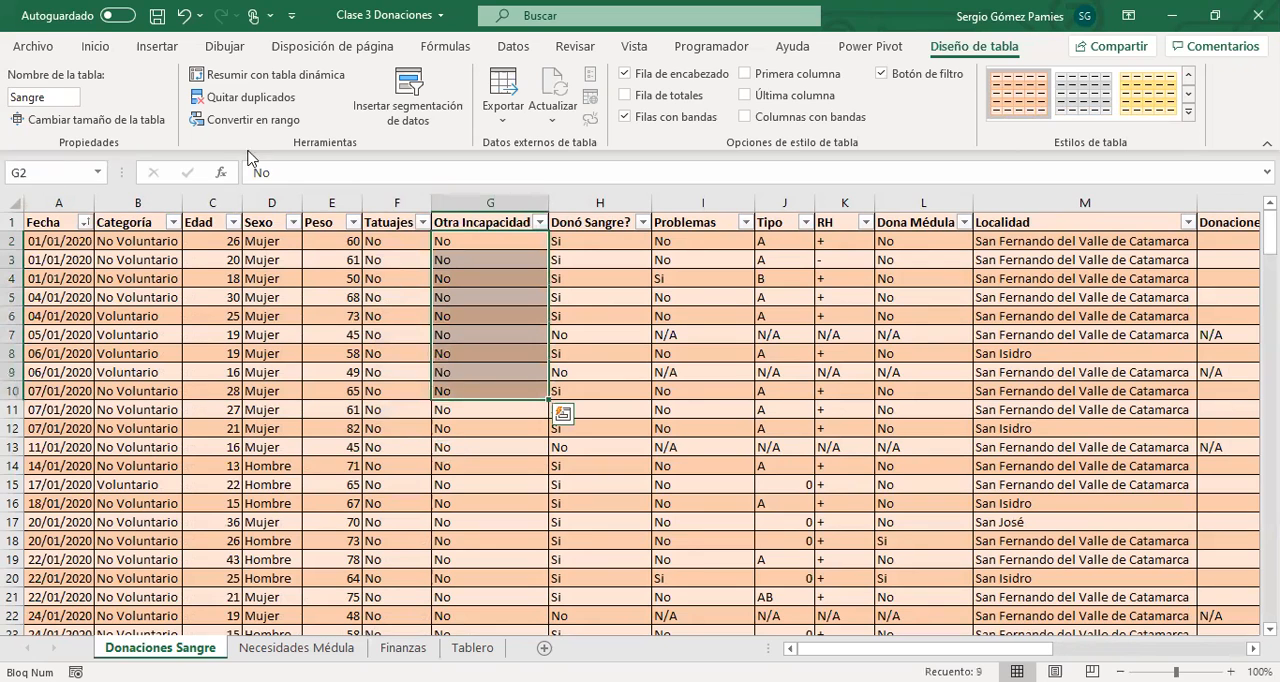
drag(388, 244, 399, 354)
drag(586, 244, 337, 335)
Examine the Donó Sangre? formula in H7, checking its Peso, Tatuajes and Otra Incapacidad conditions and its "Si" result.
click(338, 335)
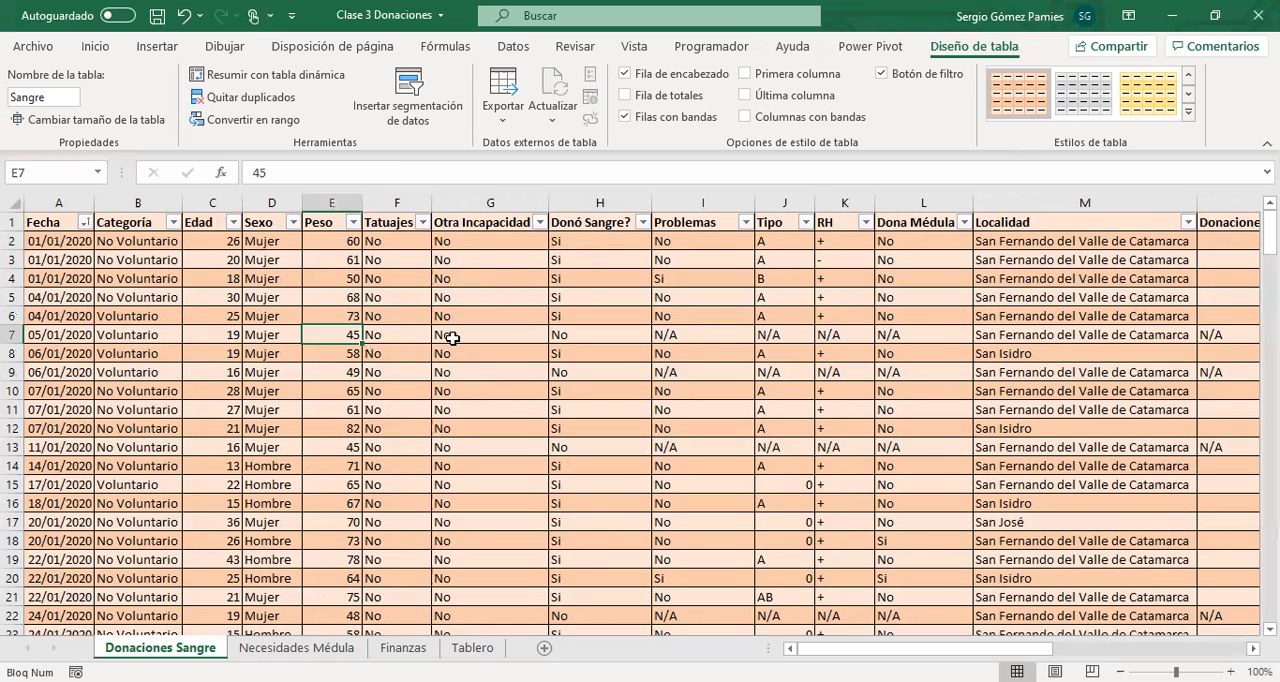
click(563, 336)
click(500, 172)
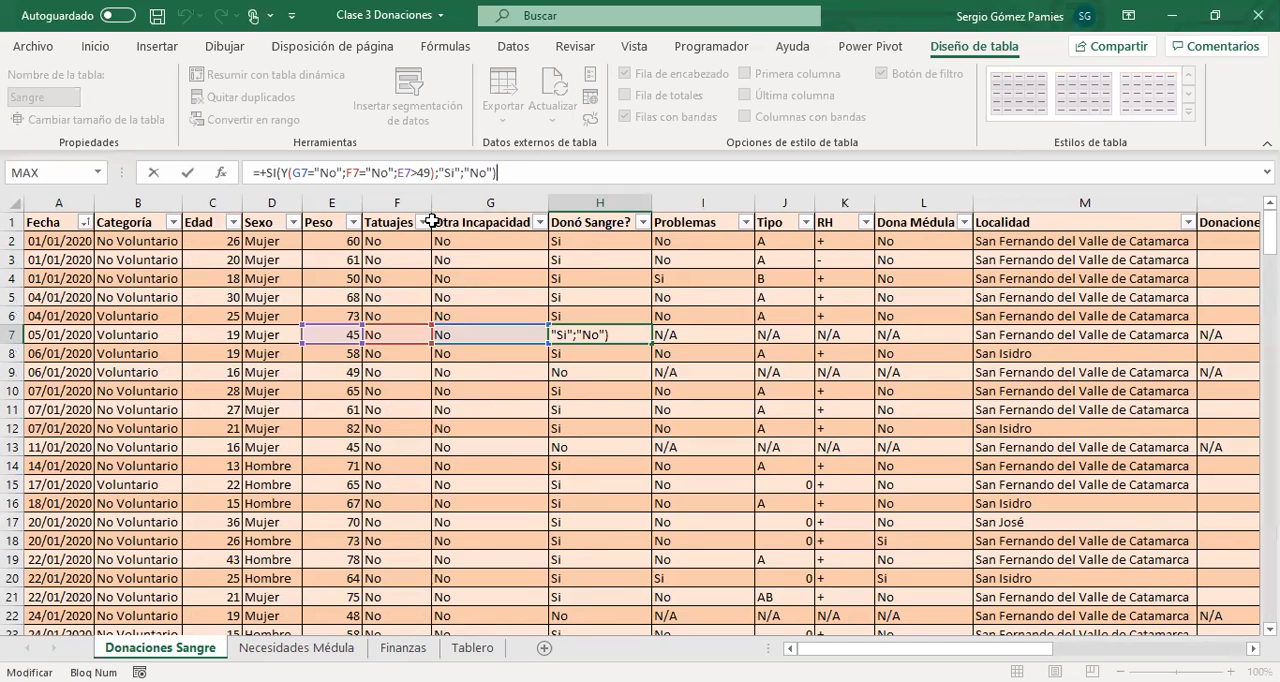
drag(293, 172, 437, 172)
click(453, 172)
double_click(453, 172)
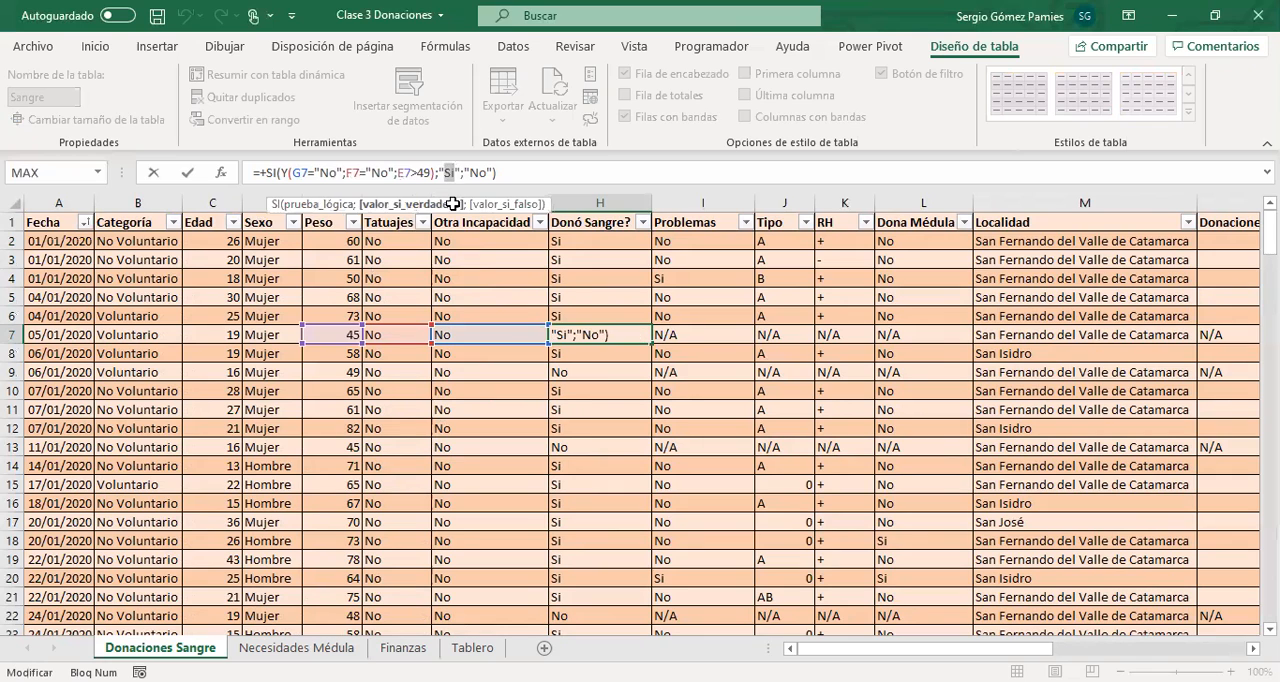
key(ctrl+Return)
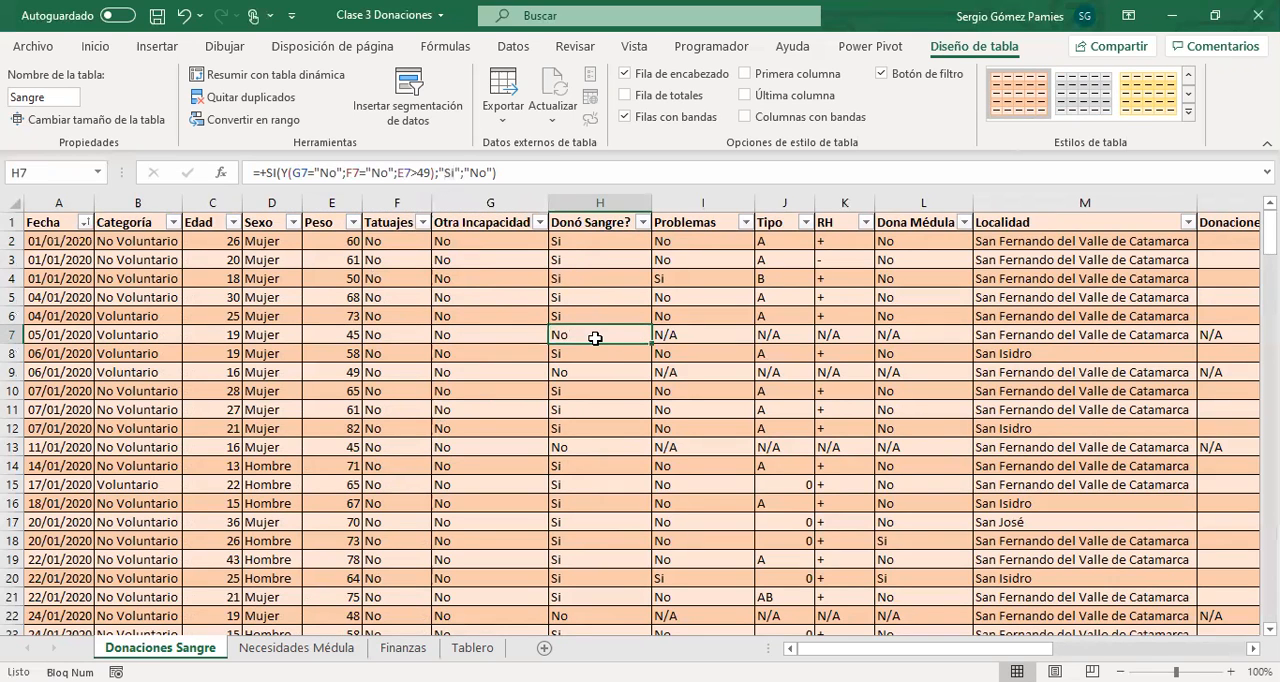
Review the Problemas column of the Sangre table, comparing its entries with the matching Donó Sangre? values.
click(666, 334)
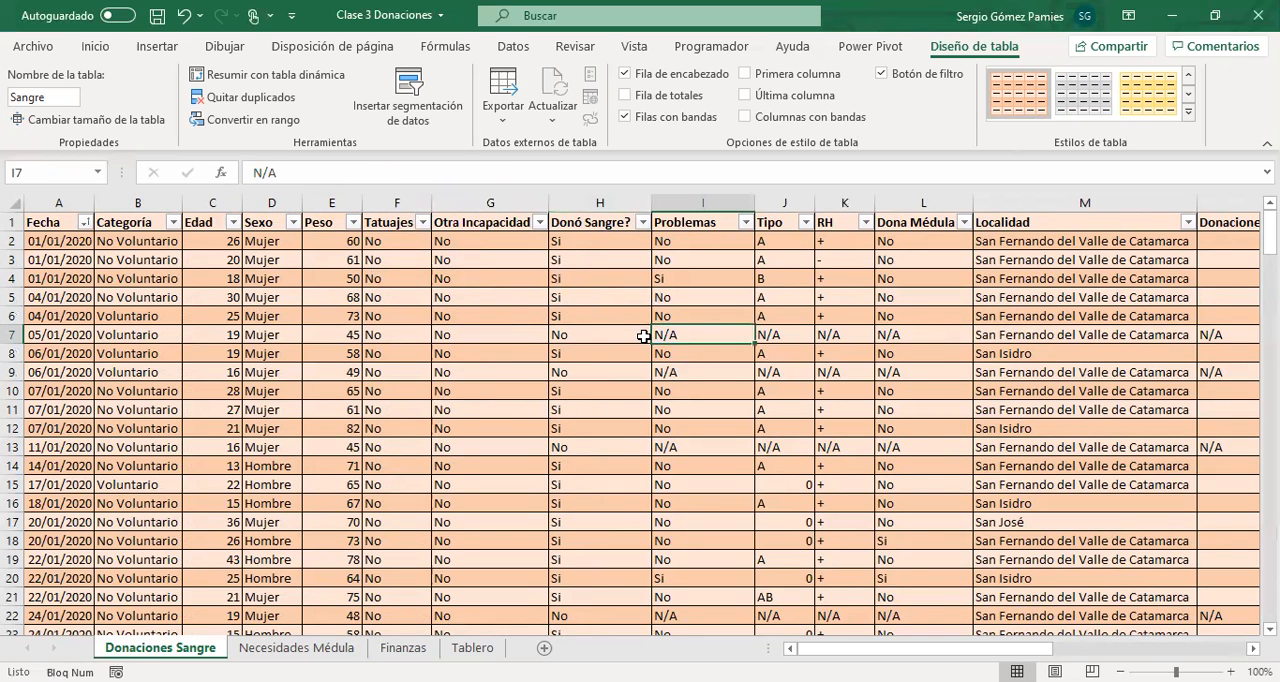
click(692, 241)
click(695, 334)
drag(683, 240, 700, 315)
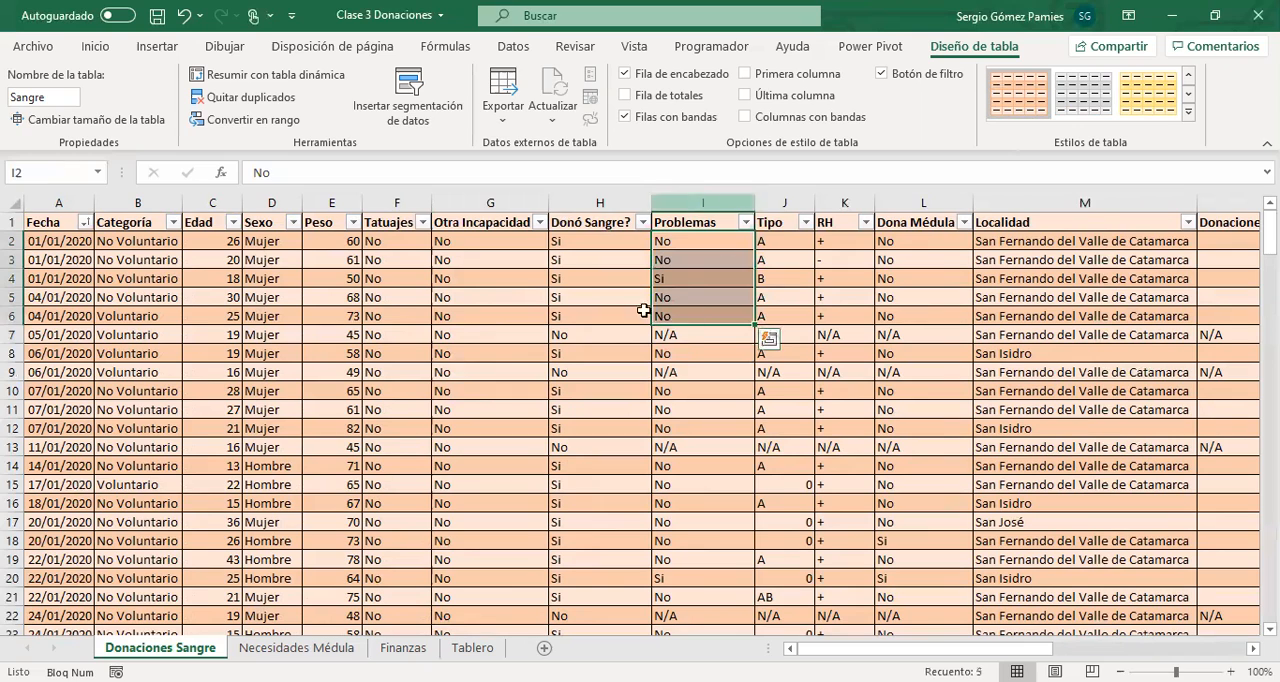
click(575, 282)
click(566, 337)
click(660, 335)
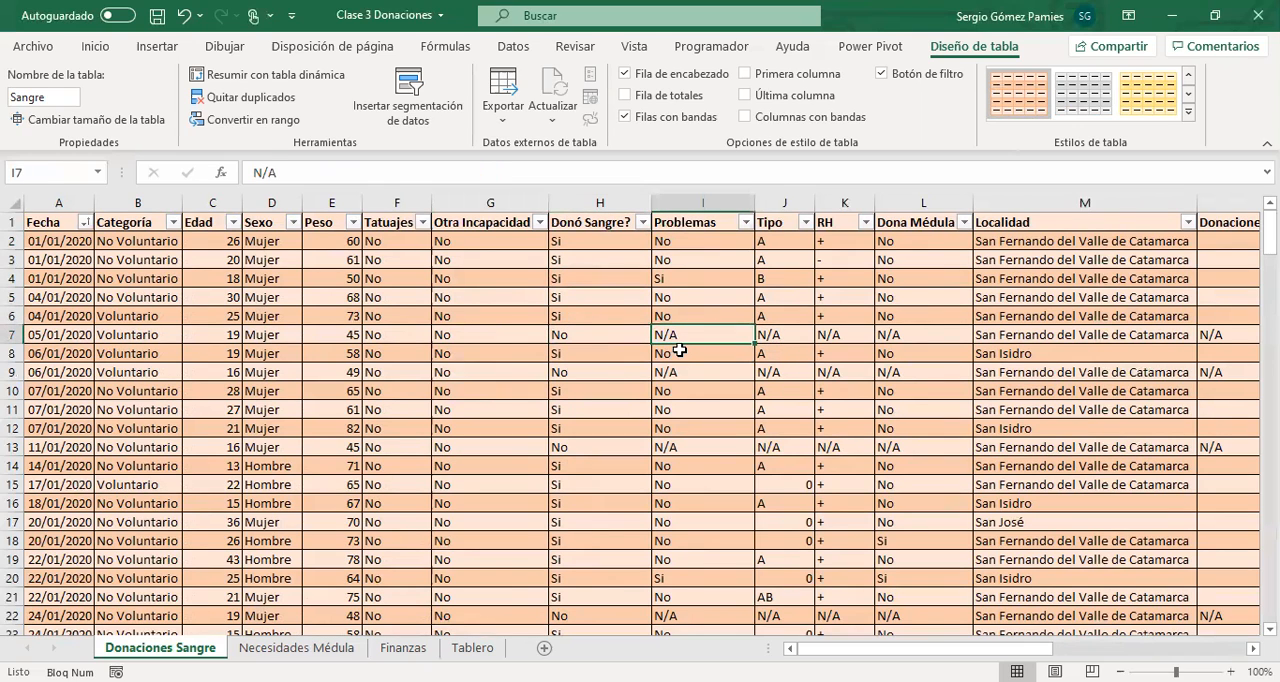
click(658, 283)
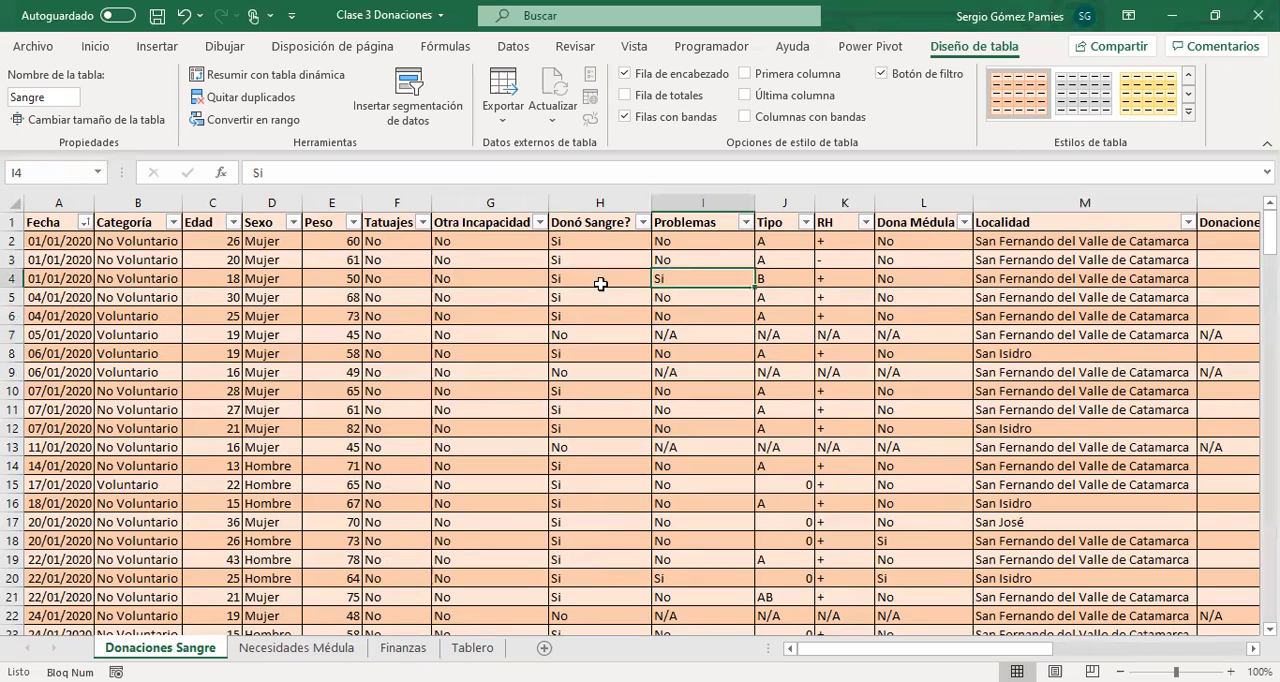
click(558, 245)
click(666, 247)
click(674, 258)
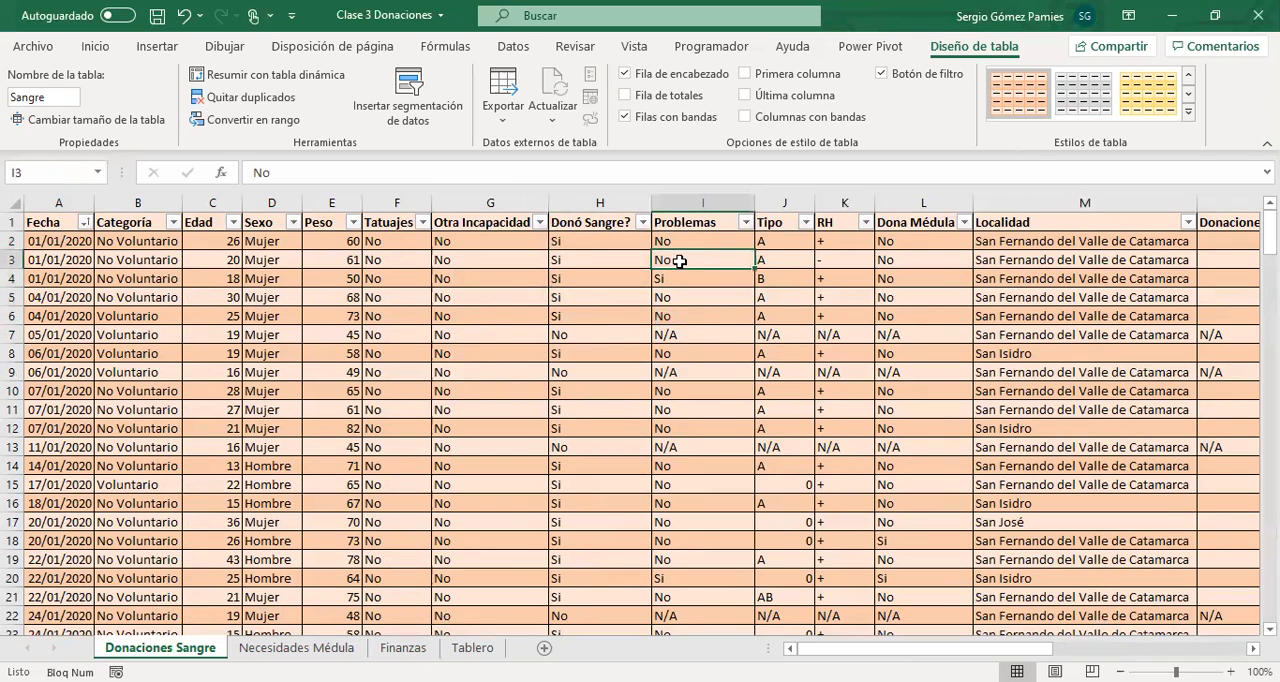
Review the Tipo and RH columns of the Sangre table, reading blood type and factor together row by row.
drag(762, 242, 823, 545)
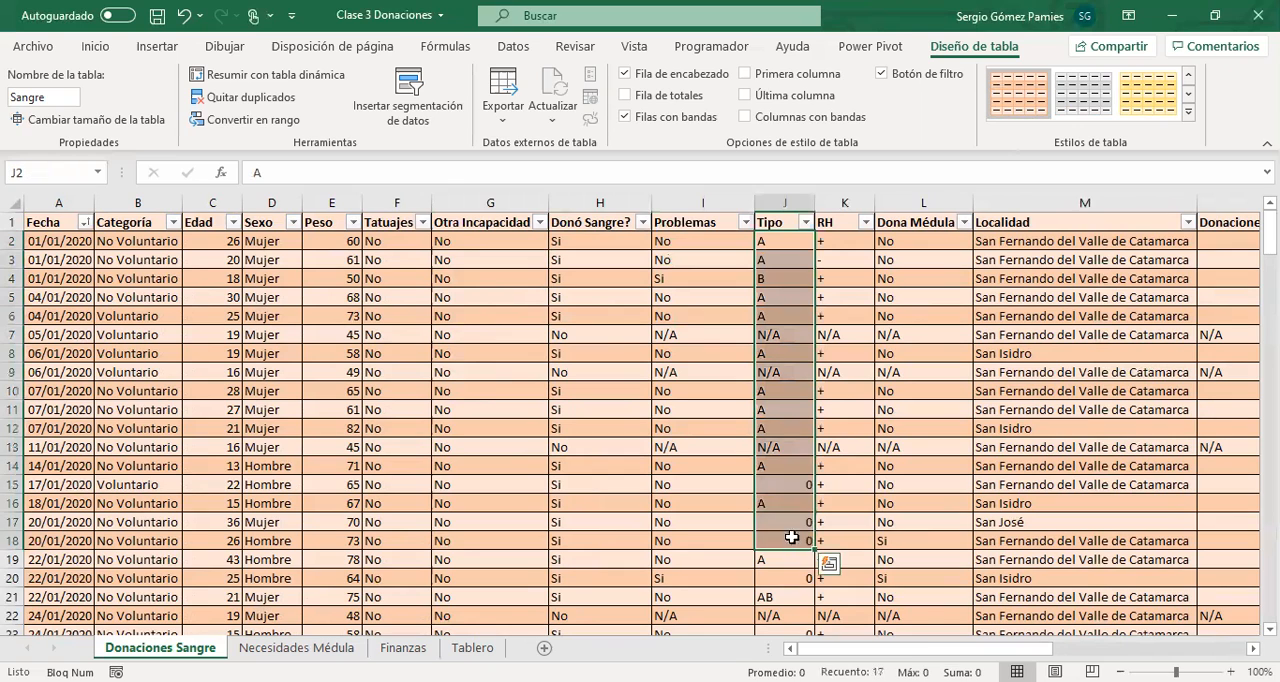
drag(823, 246, 800, 445)
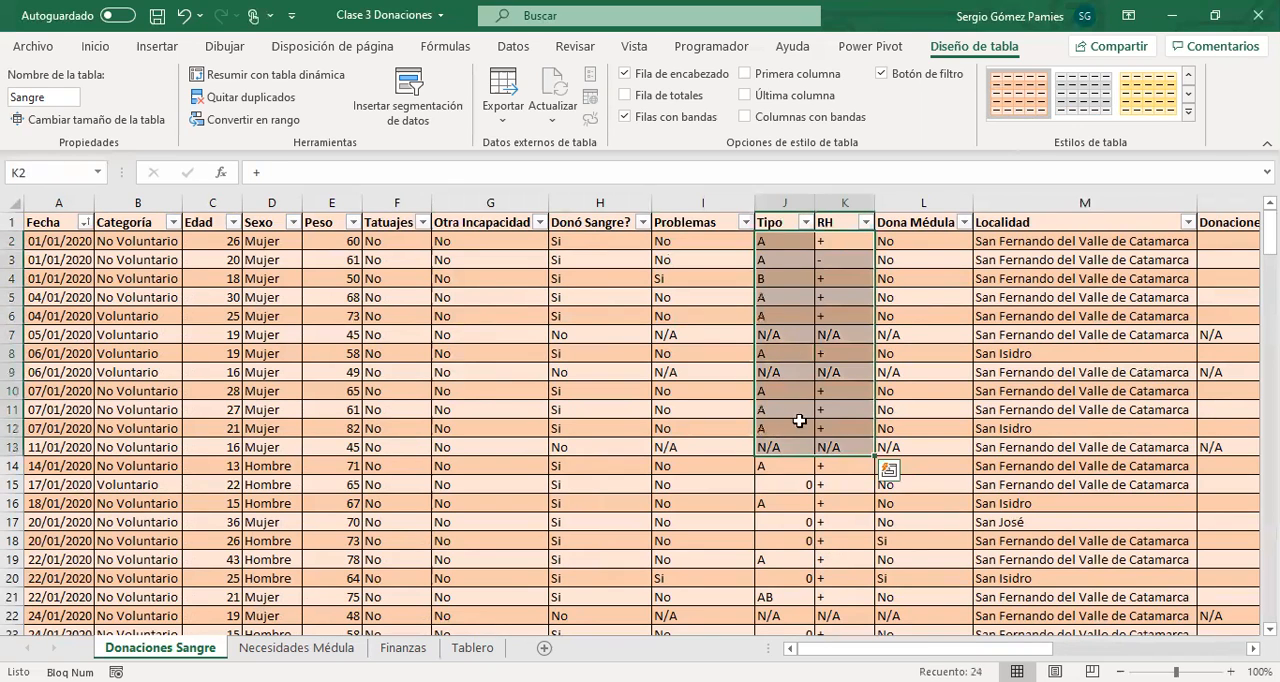
click(777, 273)
click(777, 248)
click(840, 241)
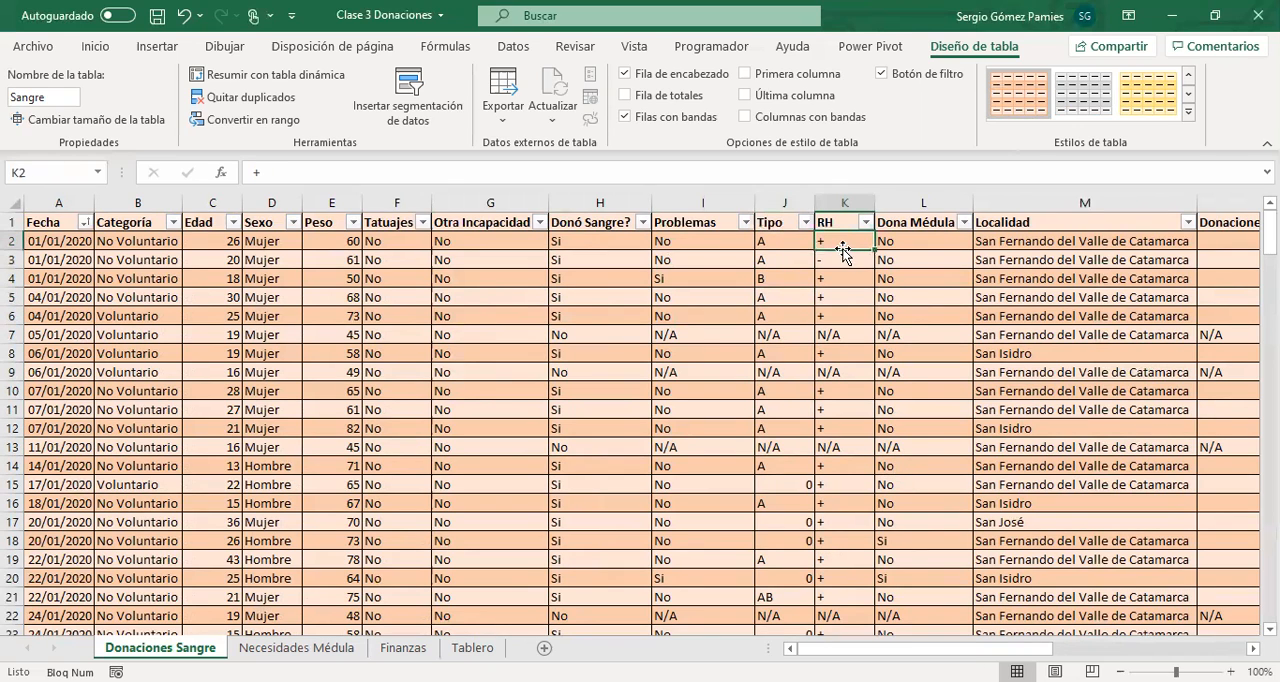
click(772, 259)
click(830, 258)
click(791, 275)
click(825, 280)
scroll(800, 515, down, 3)
scroll(810, 520, up, 3)
Review the Dona Médula column and check which distinct towns the Localidad column's filter offers.
drag(910, 241, 913, 473)
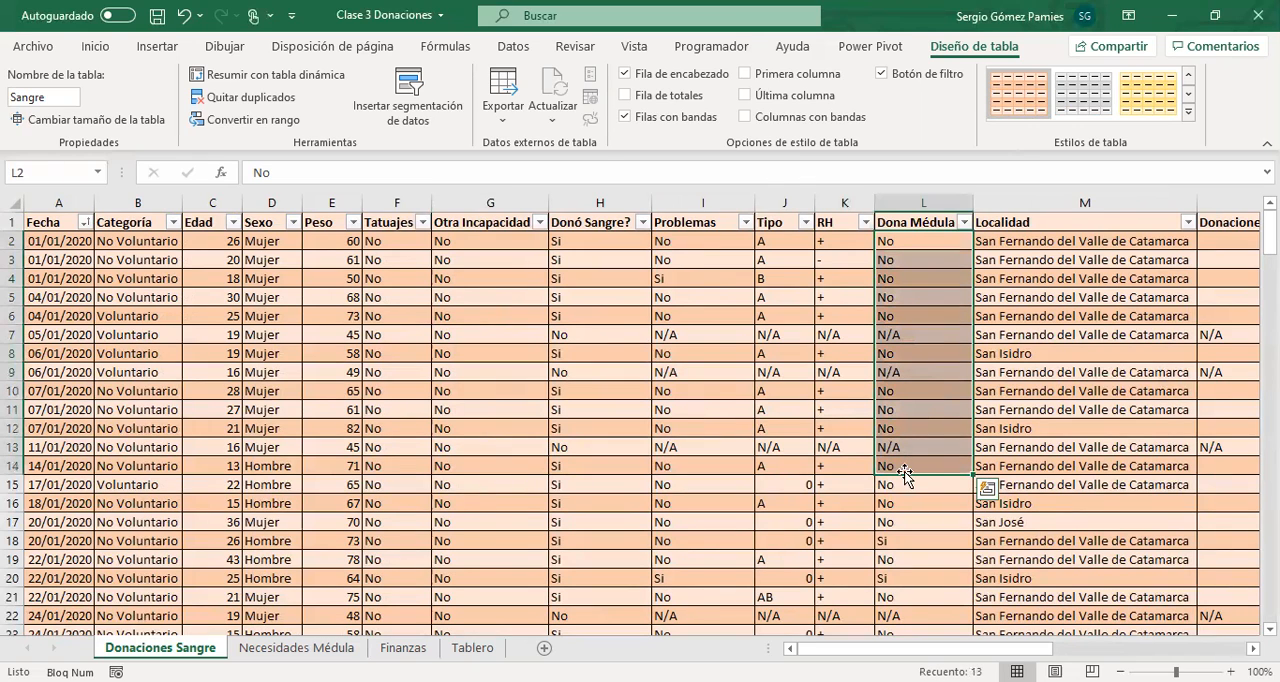
click(1028, 296)
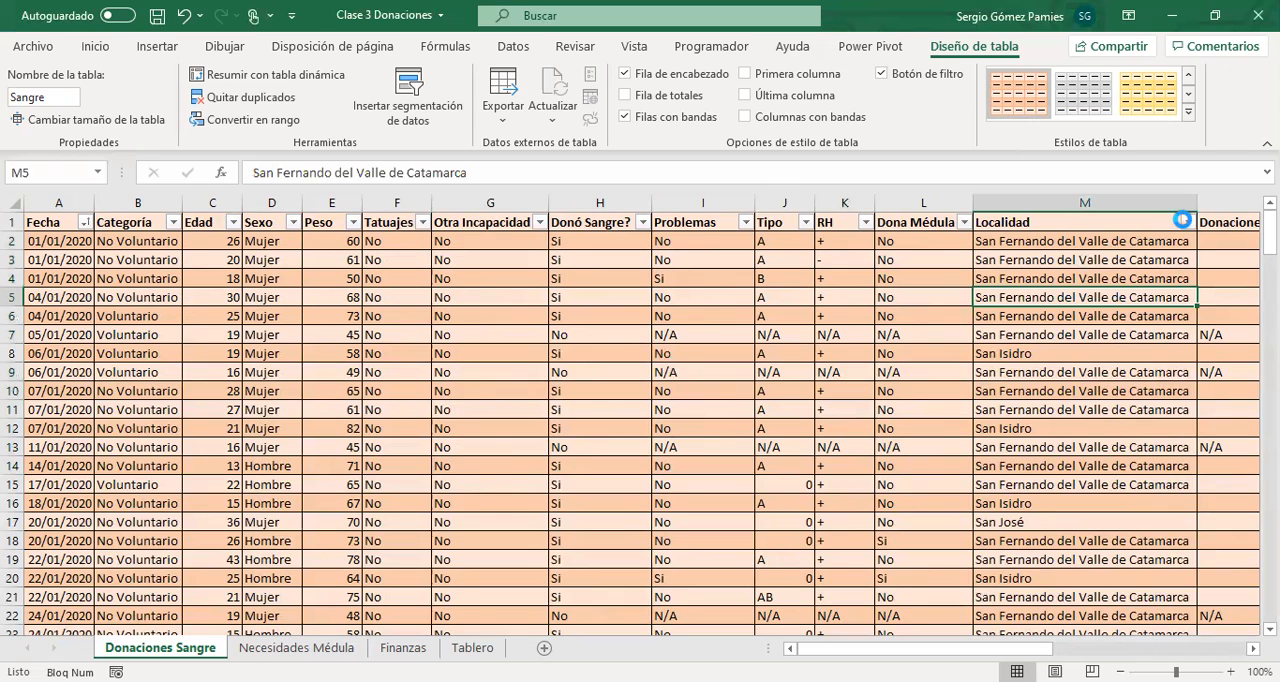
click(1185, 221)
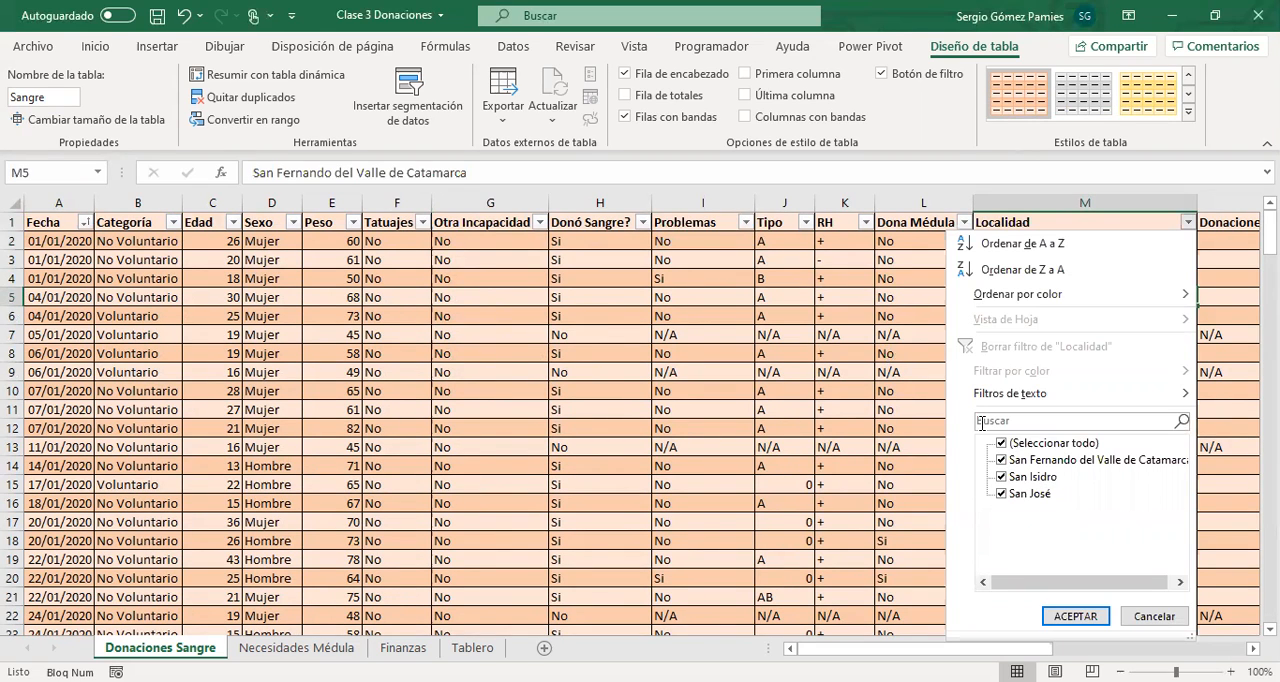
key(Escape)
Examine the Donaciones anteriores column against Donó Sangre?, and the row 7 entries from Problemas through Donaciones anteriores.
drag(1078, 340, 1192, 368)
click(1127, 273)
click(1101, 241)
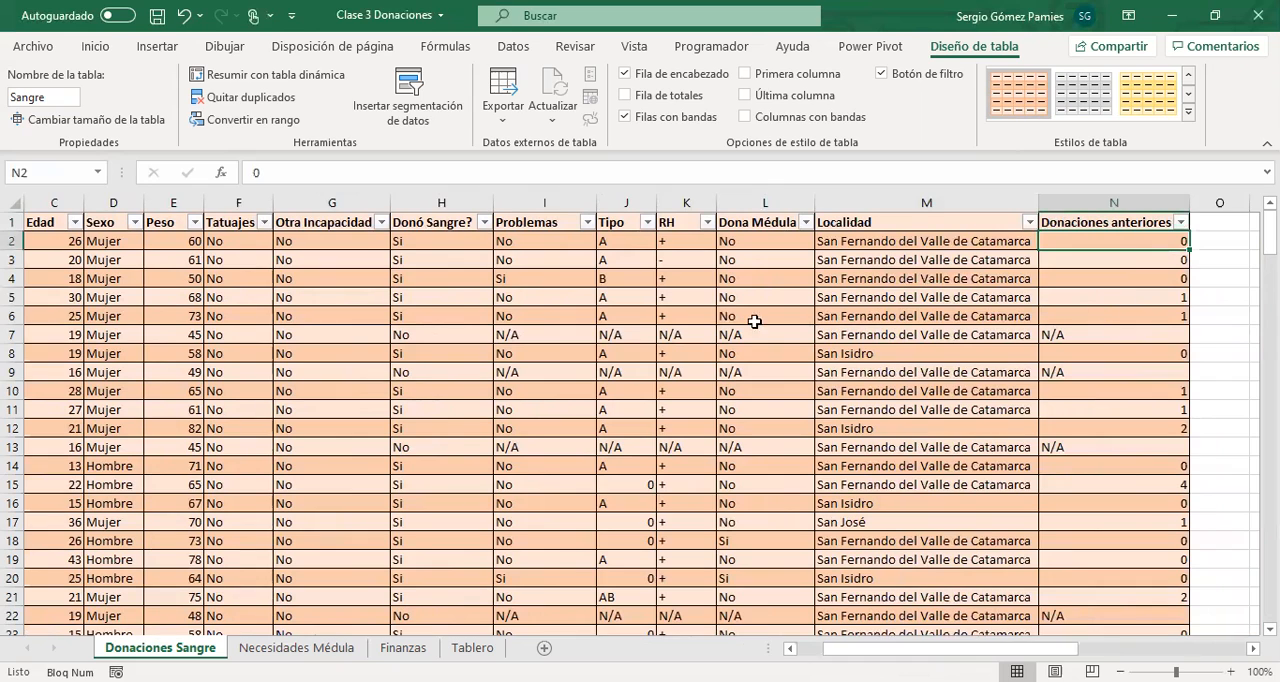
click(441, 294)
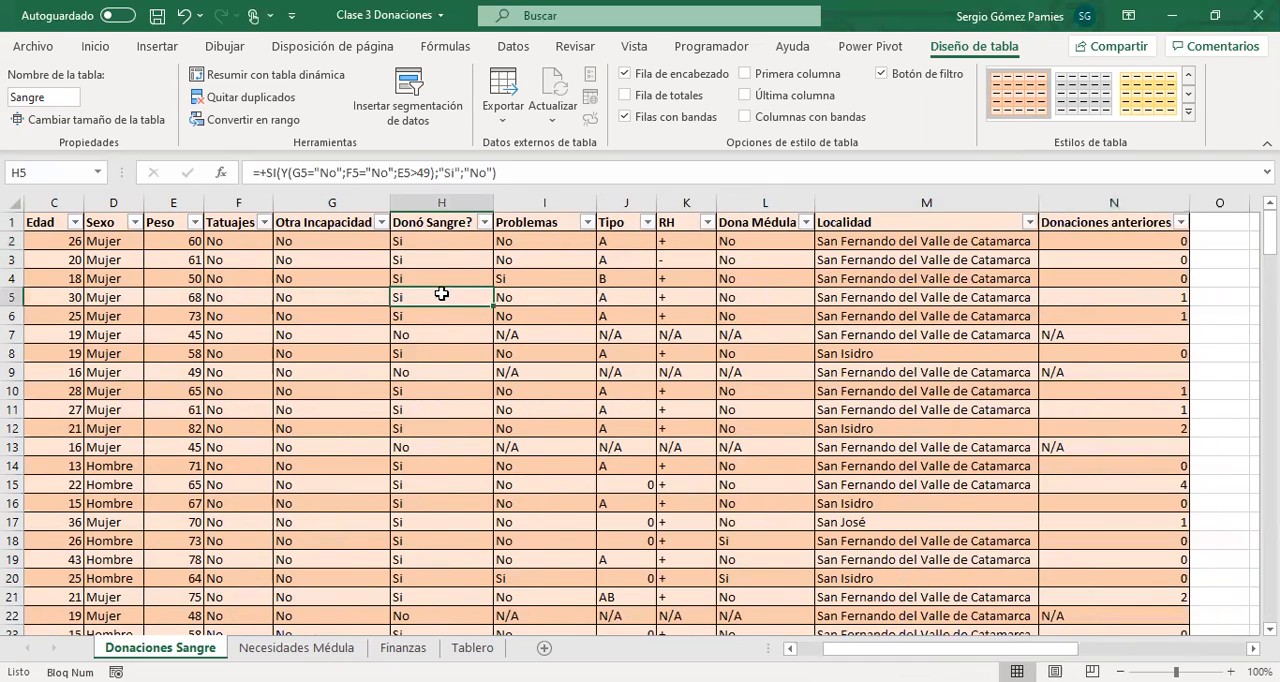
click(1172, 297)
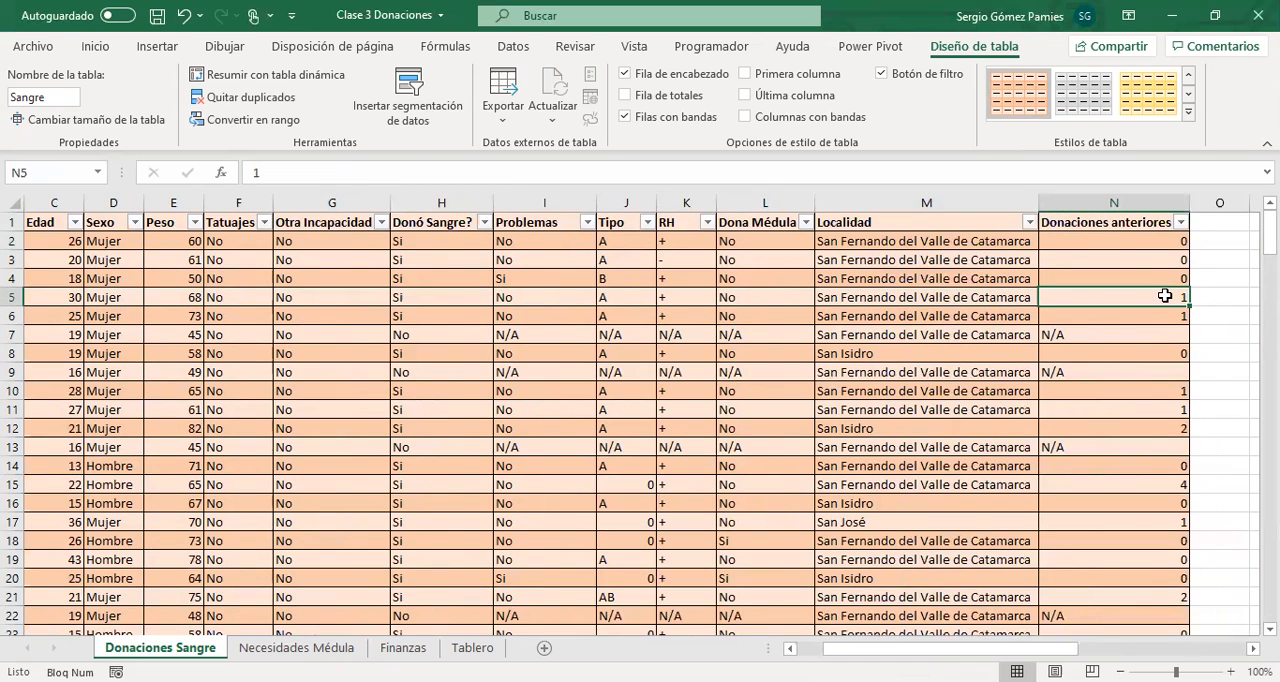
click(1174, 332)
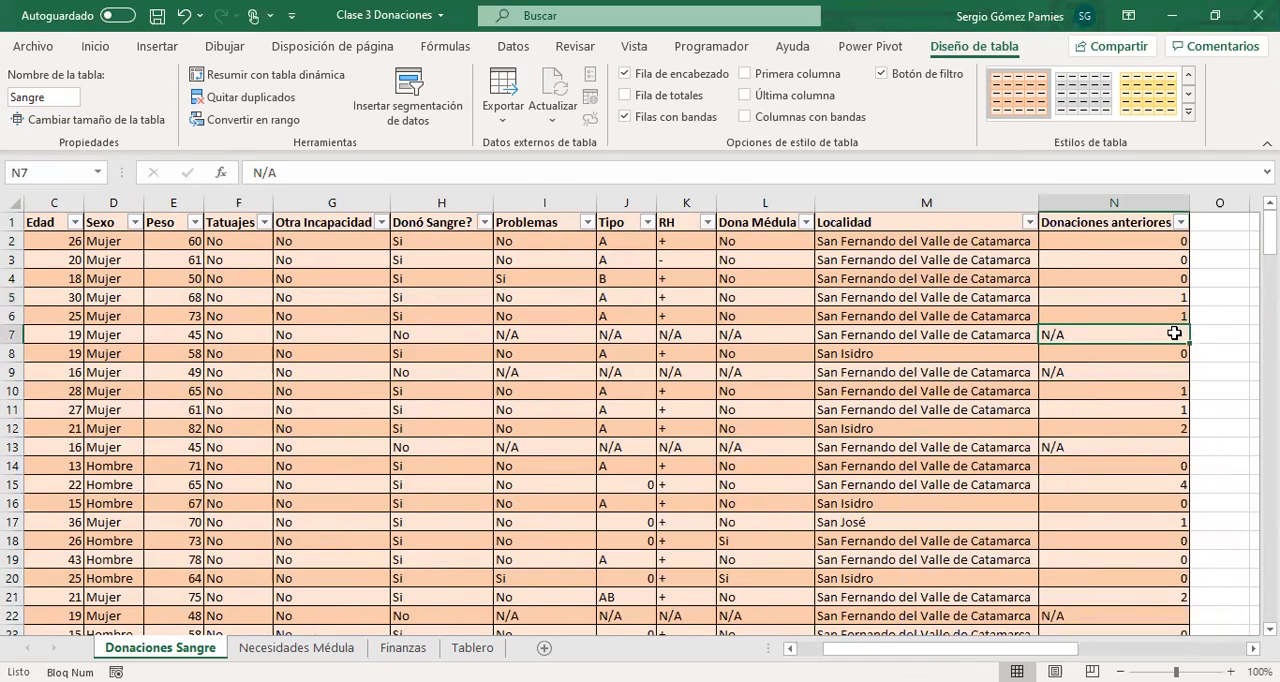
click(670, 333)
drag(514, 335, 1110, 332)
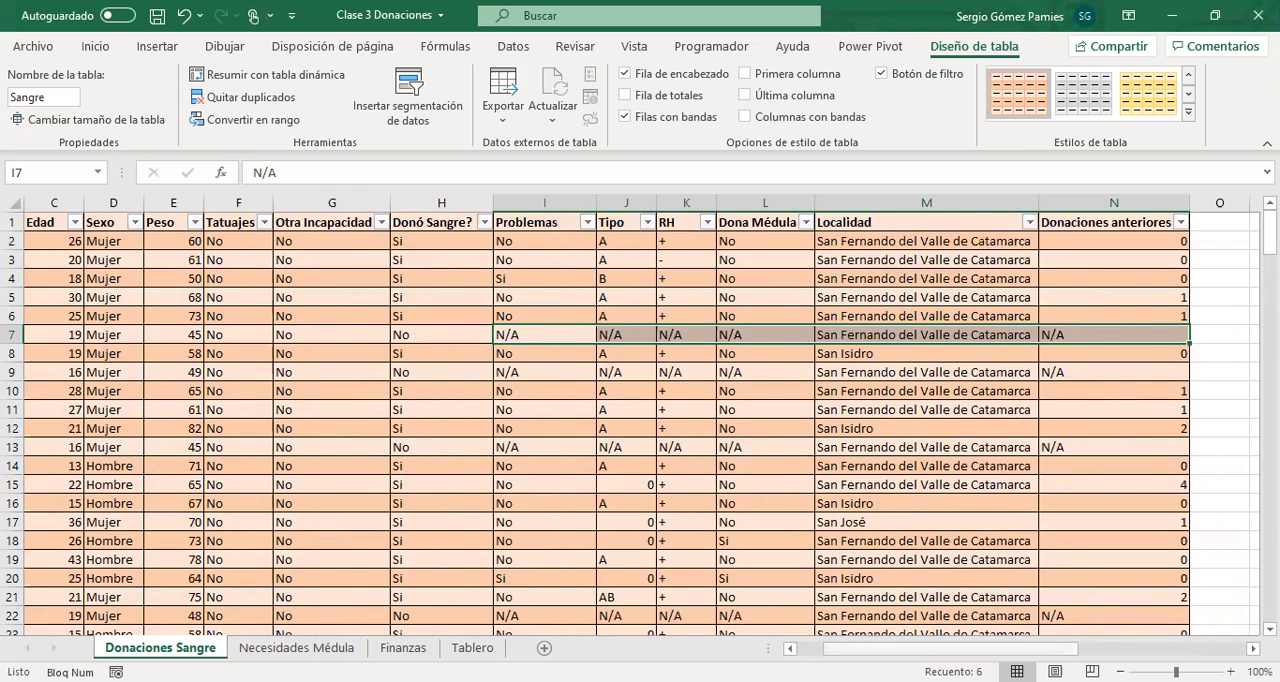
scroll(196, 368, left, 2)
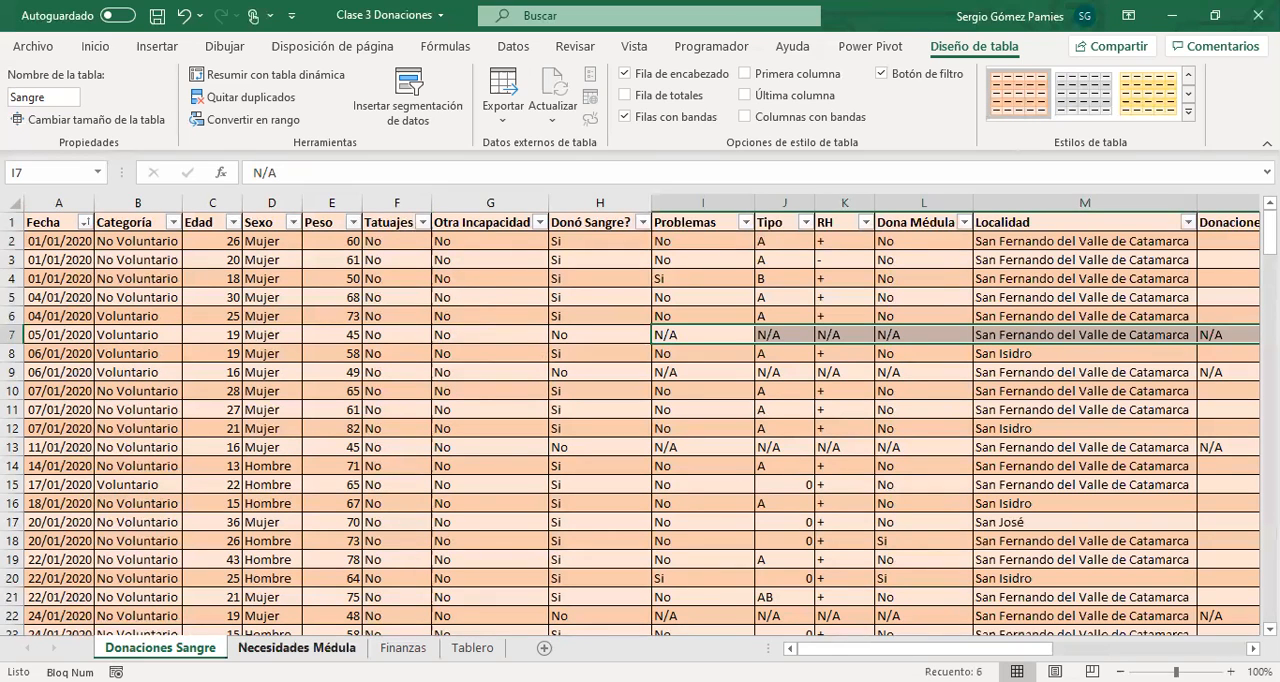
On the Necesidades Médula sheet, go over Fecha, Edad, Ciudad and Grado, and auto-fit the Grado column's width.
click(296, 648)
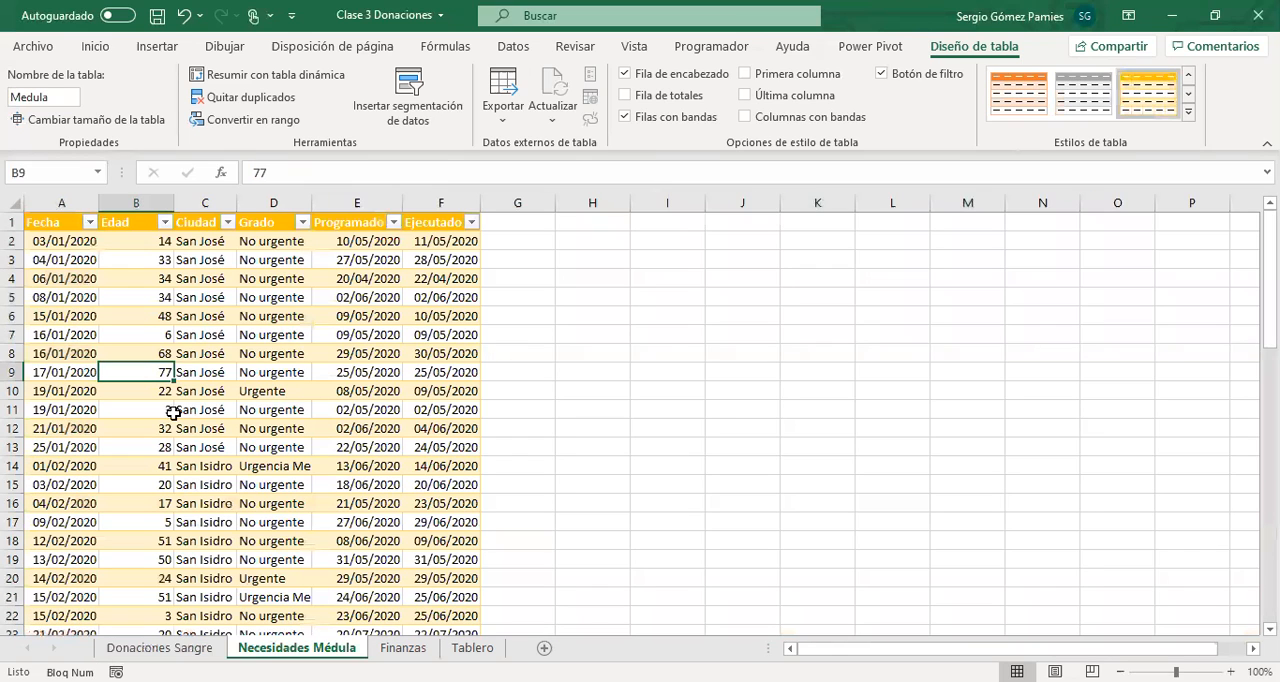
click(55, 248)
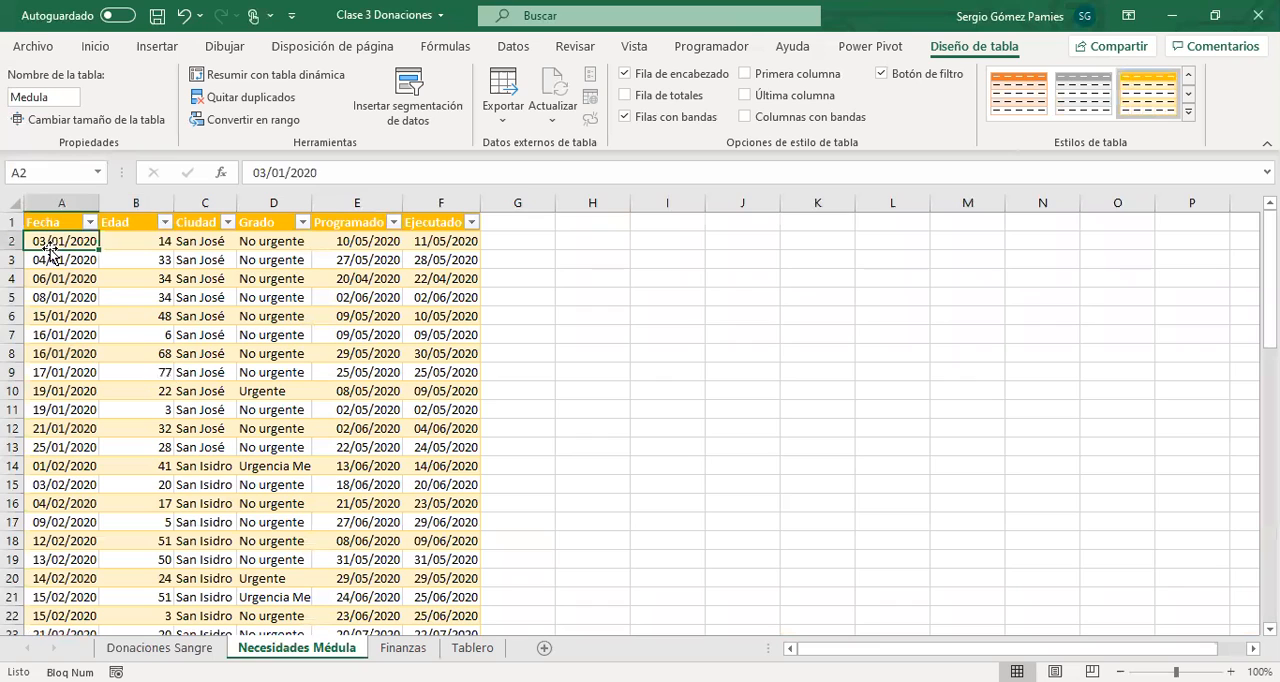
click(134, 245)
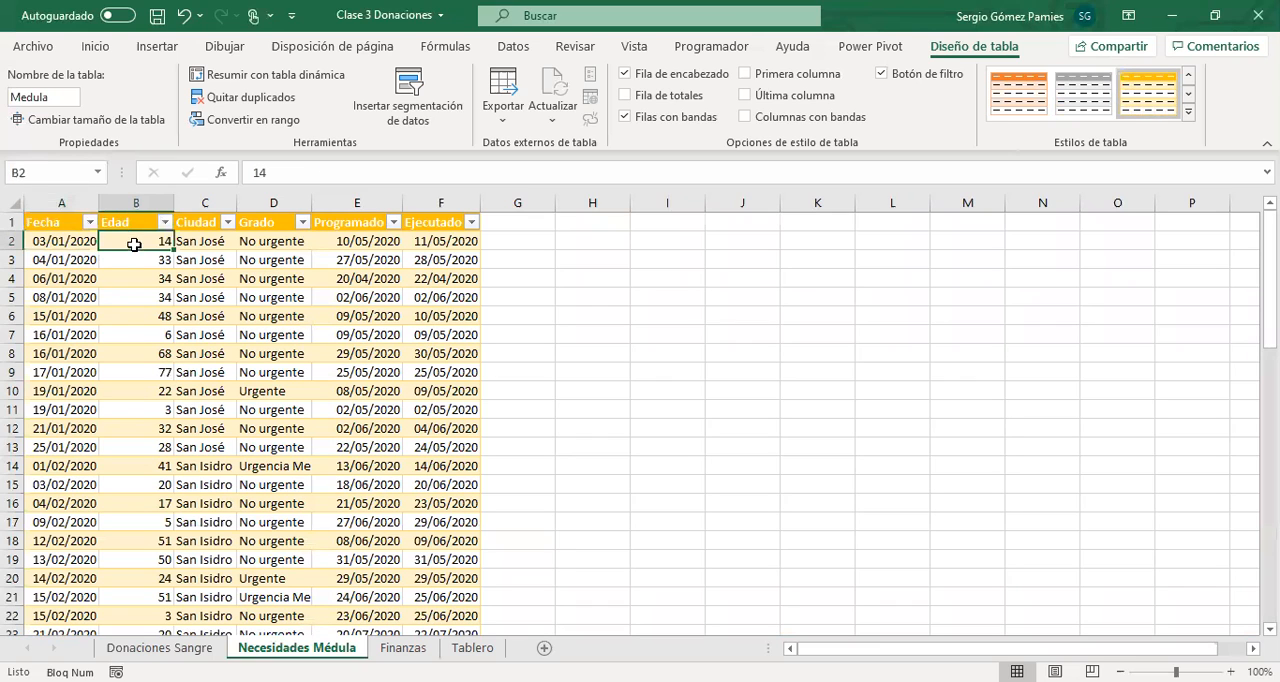
click(184, 241)
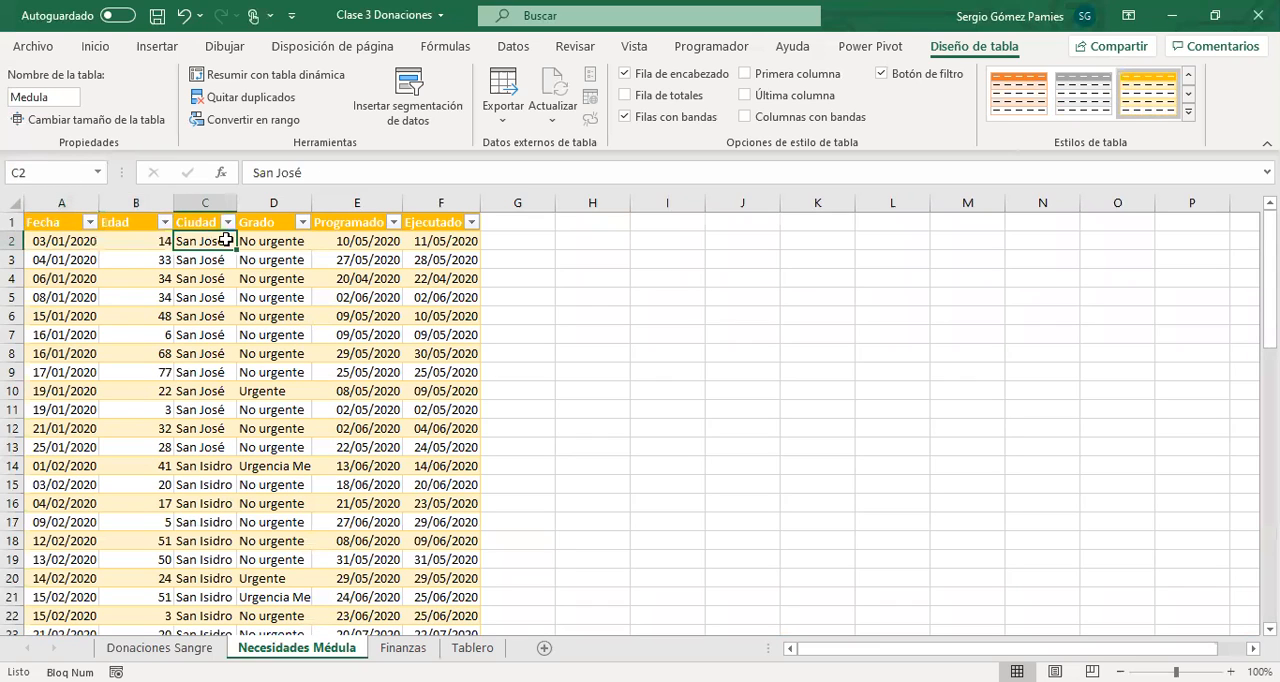
click(280, 244)
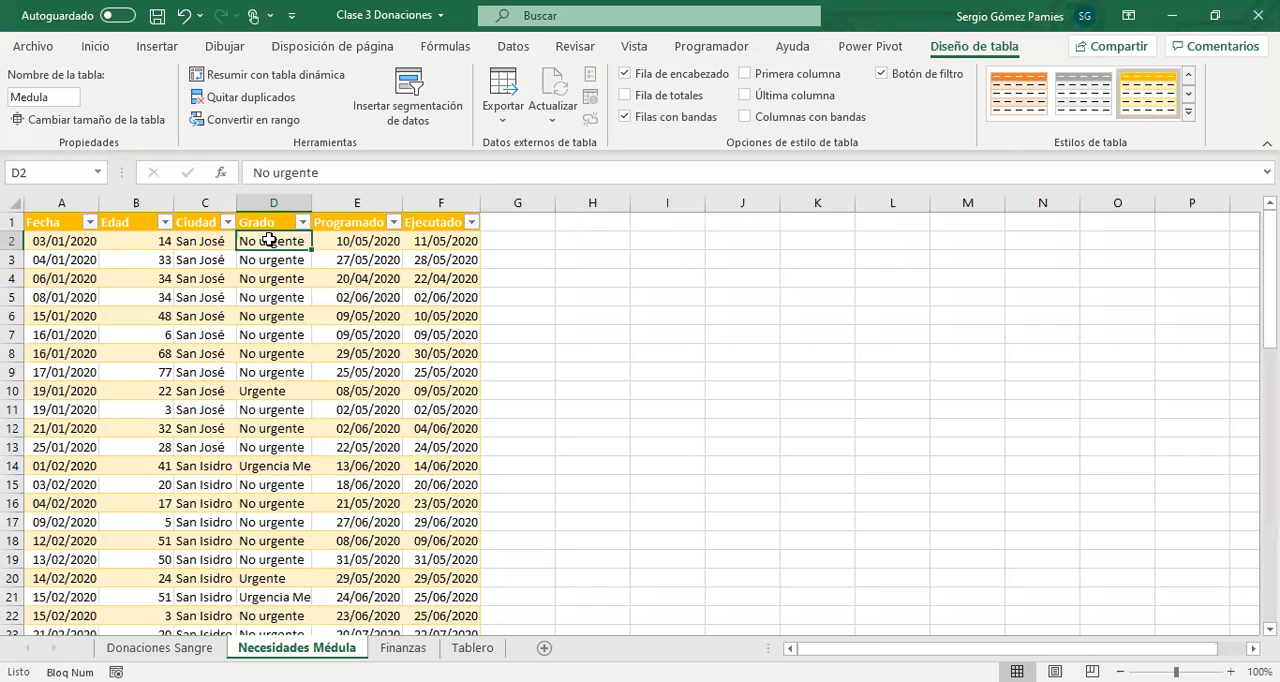
double_click(312, 202)
Compare the Medula table's Programado and Ejecutado dates with the Fecha and Grado of the first request.
drag(419, 240, 421, 395)
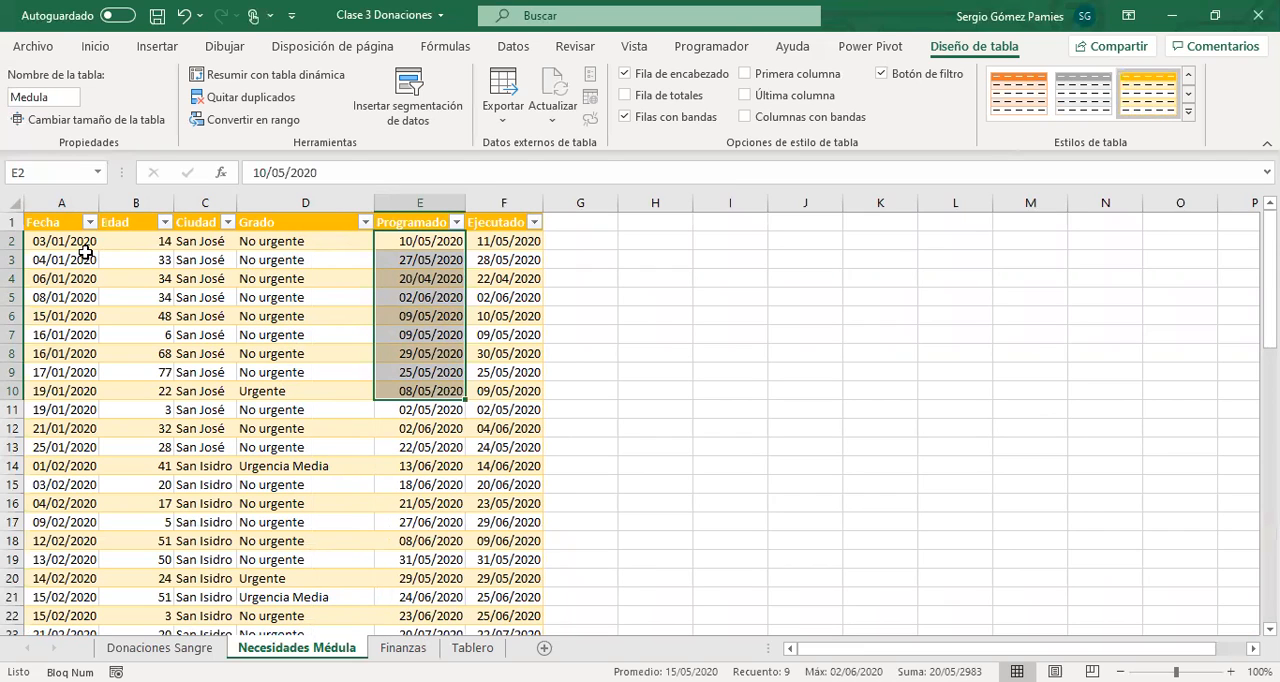
drag(508, 243, 500, 400)
click(424, 241)
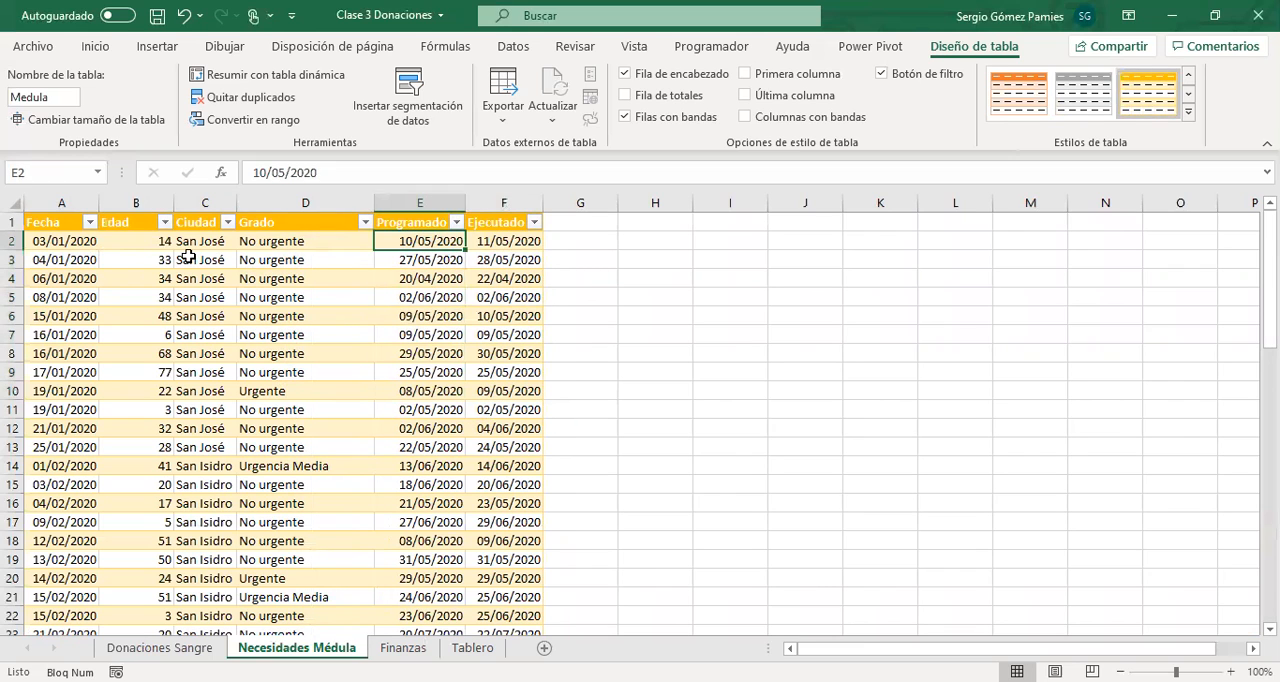
click(76, 242)
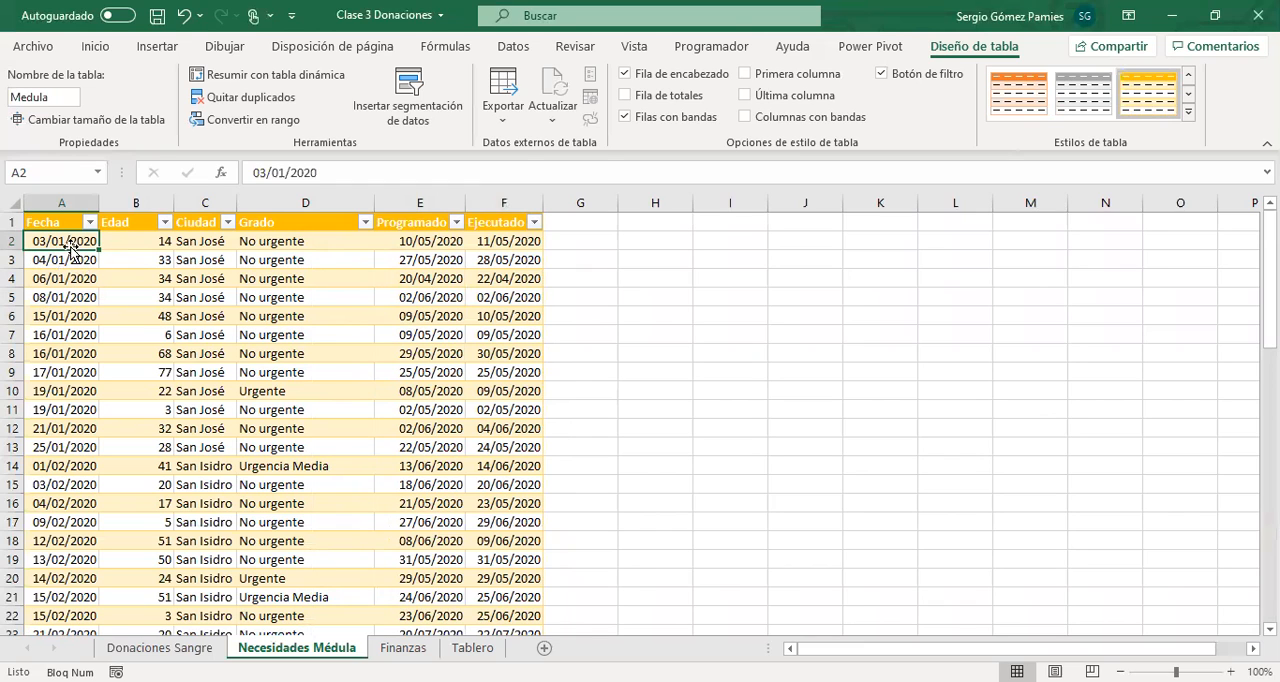
click(264, 241)
click(415, 242)
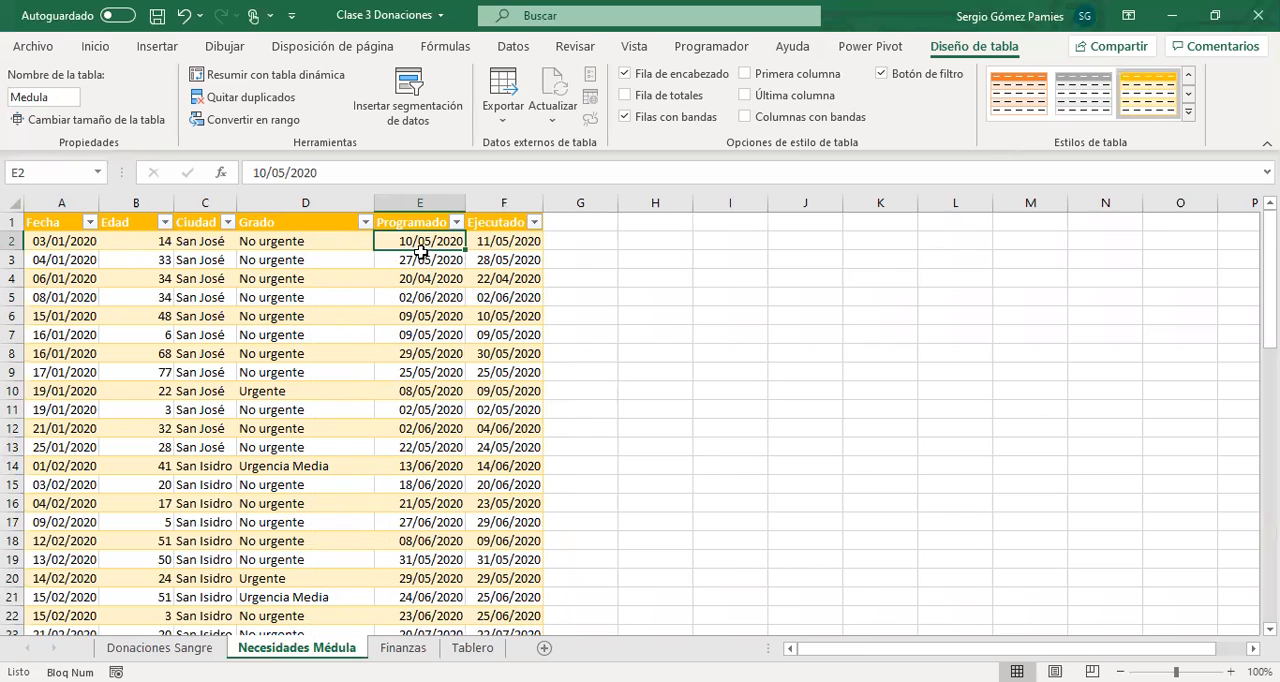
click(485, 245)
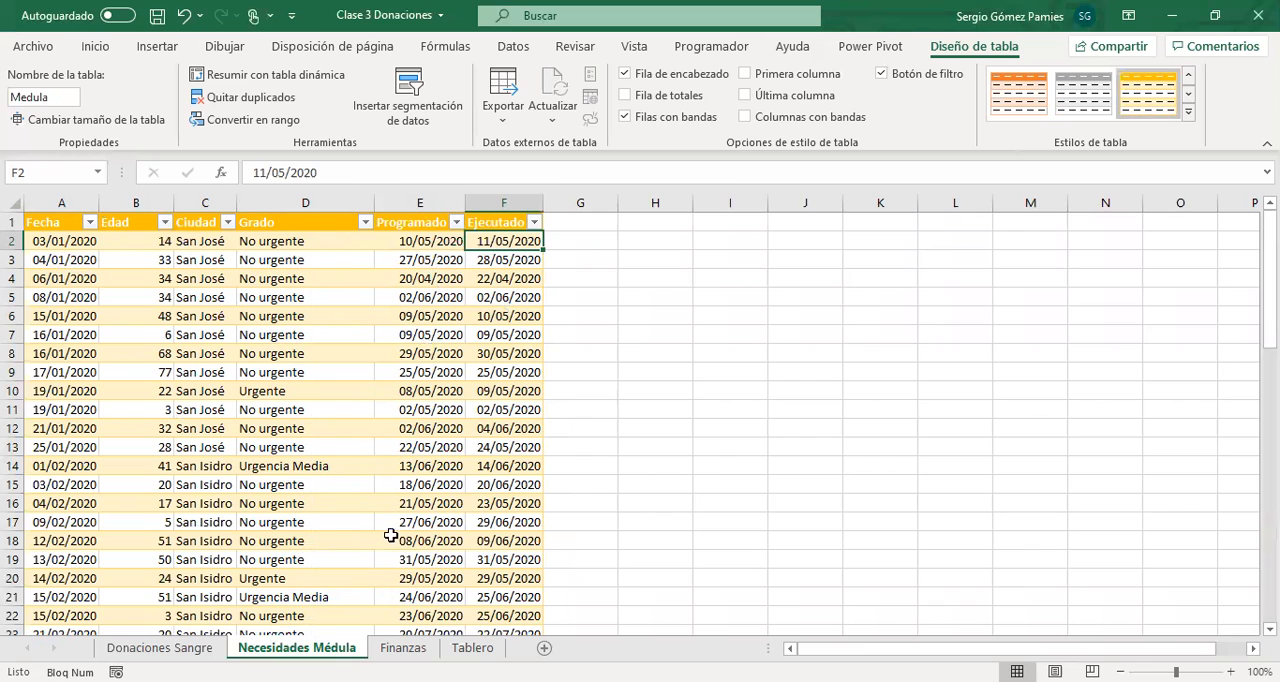
On the Finanzas sheet, examine the Fecha column and how Tipo separates Ingreso from Gasto down to the table's last row.
click(405, 647)
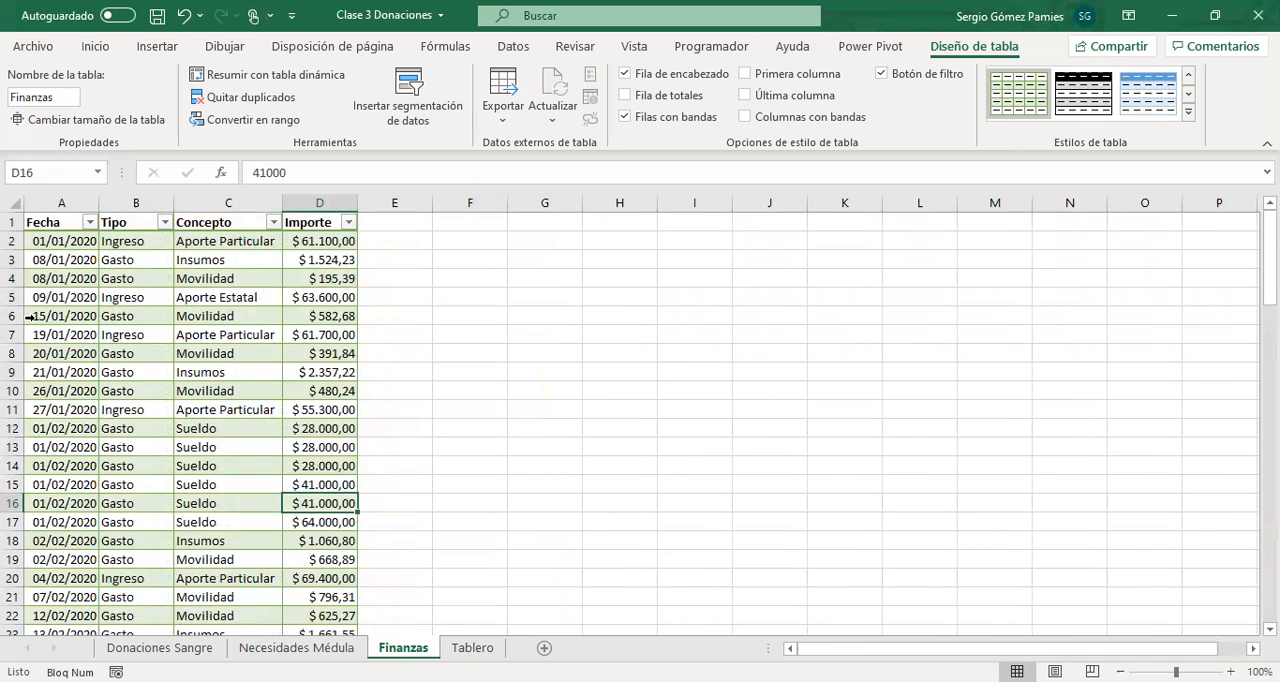
click(60, 260)
click(76, 241)
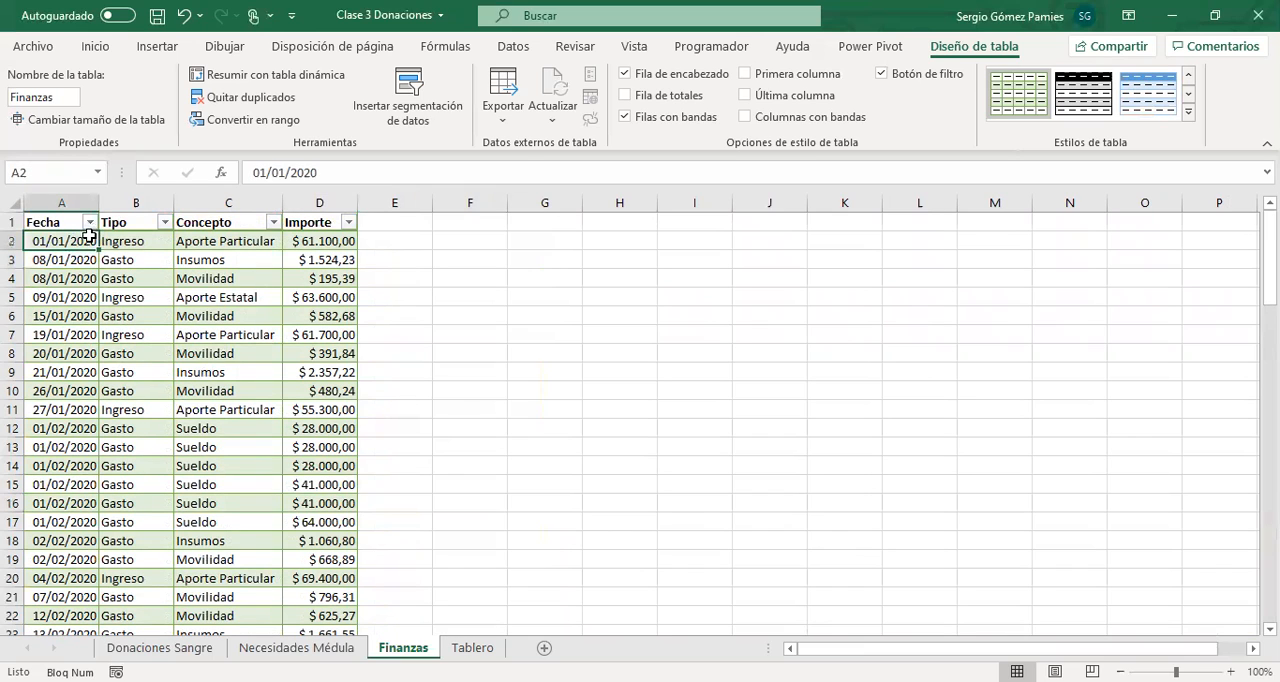
click(135, 241)
click(130, 257)
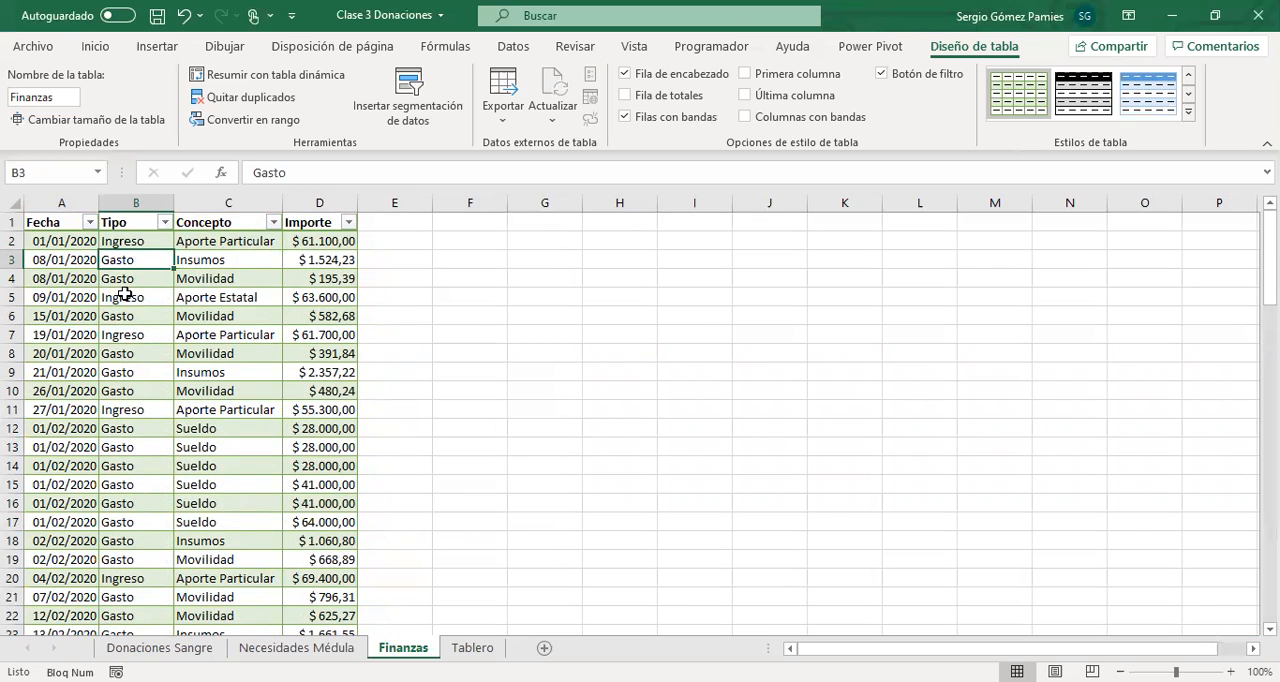
scroll(149, 449, down, 18)
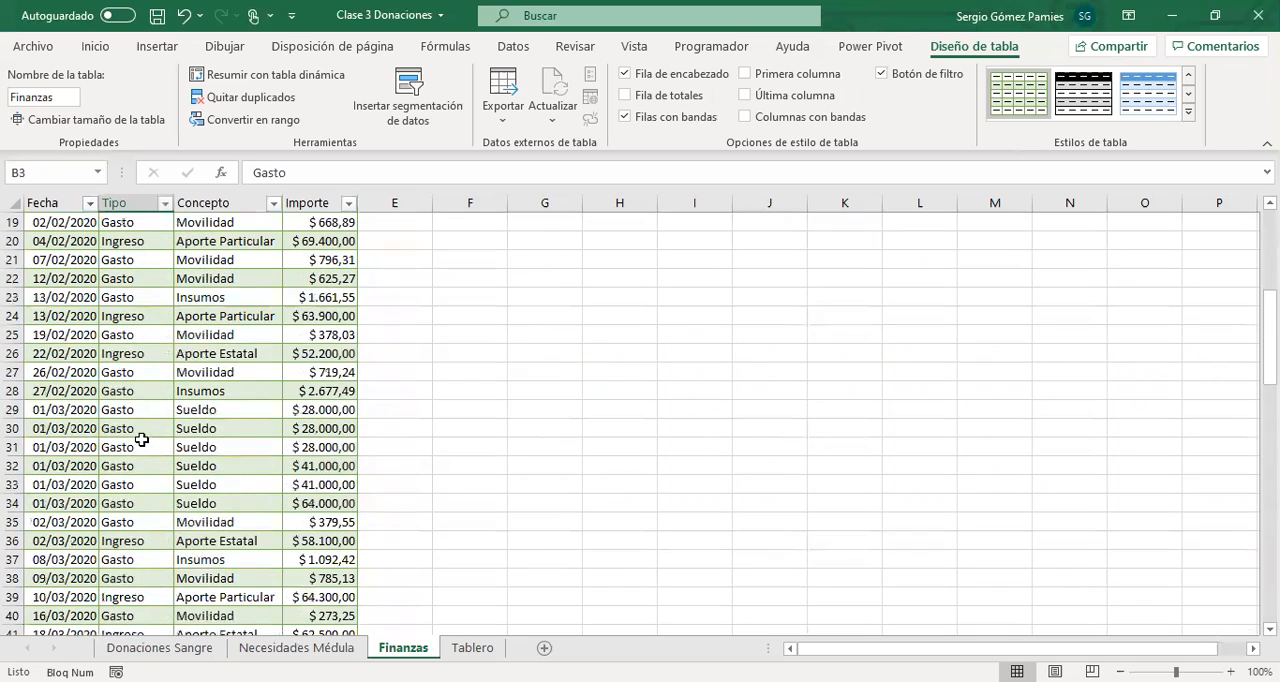
scroll(137, 467, down, 8)
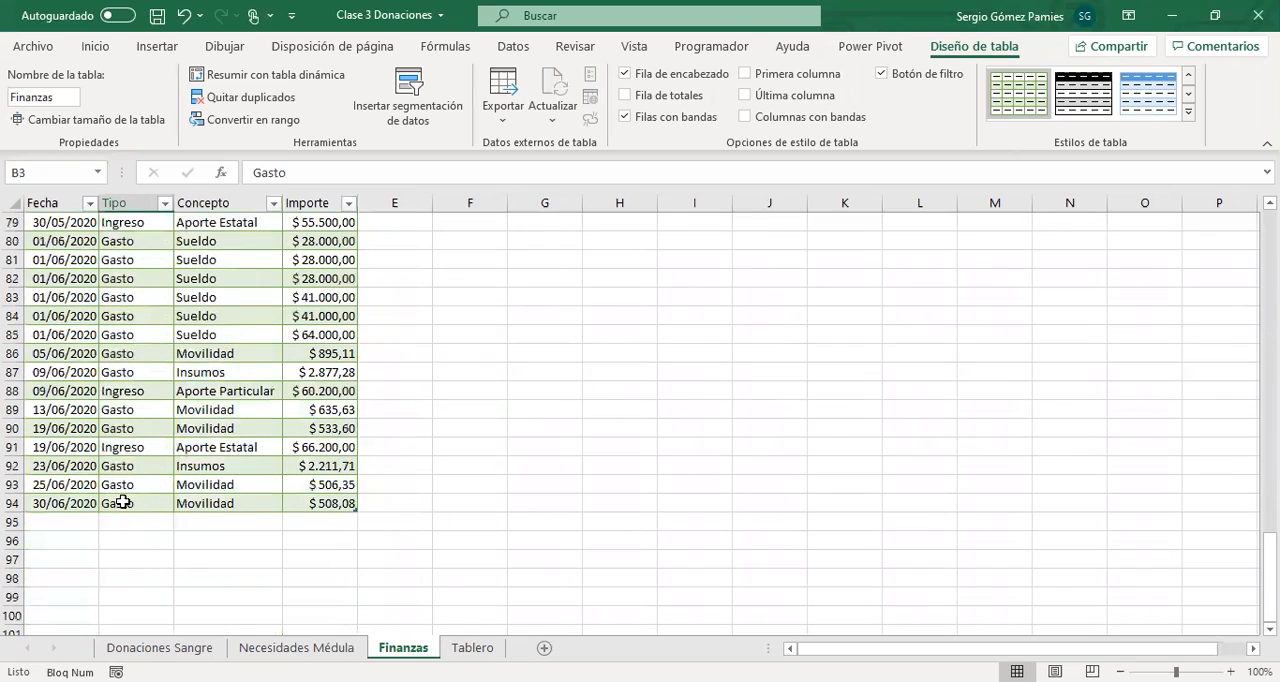
scroll(205, 508, up, 20)
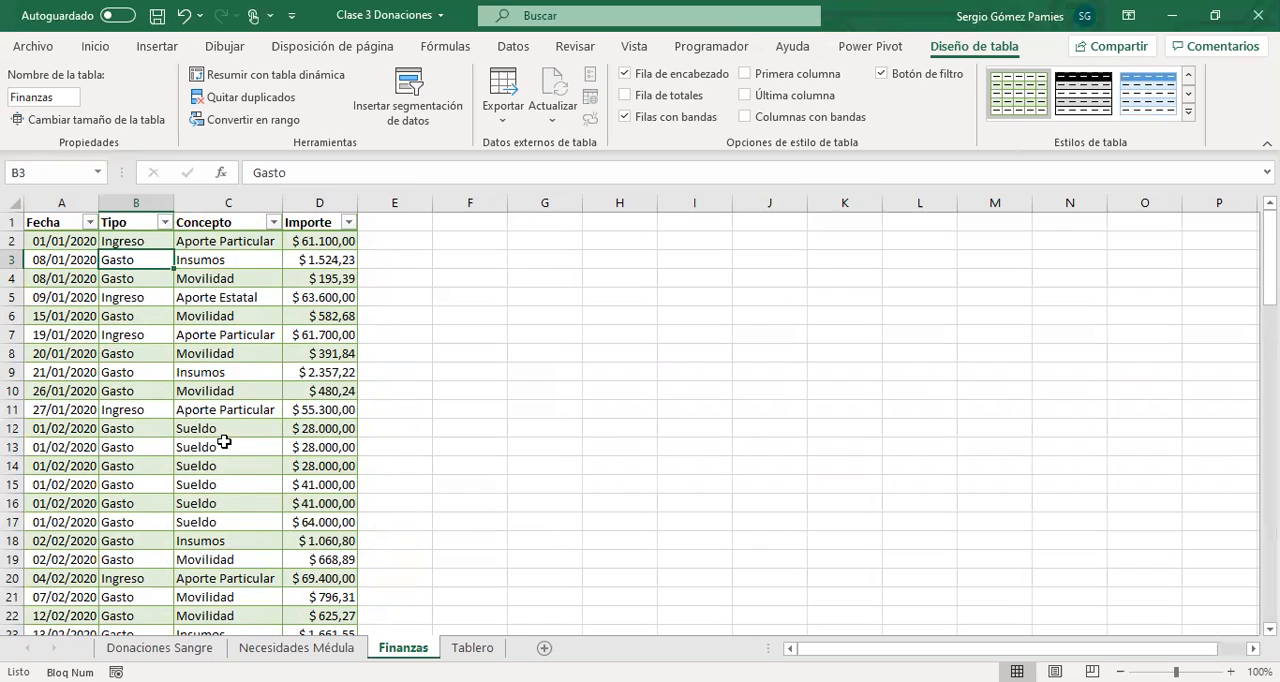
Compare the Concepto entries with Tipo and check which distinct concepts the Concepto column's filter offers.
click(219, 241)
drag(149, 244, 155, 297)
click(197, 237)
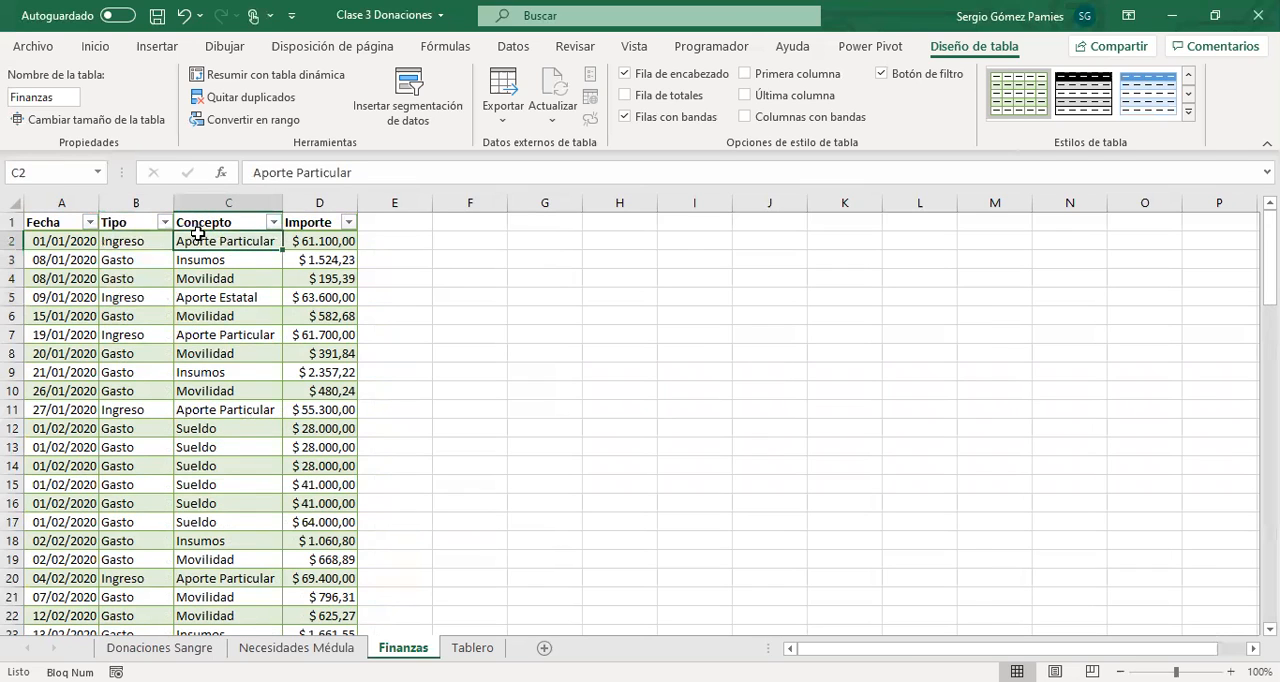
click(274, 224)
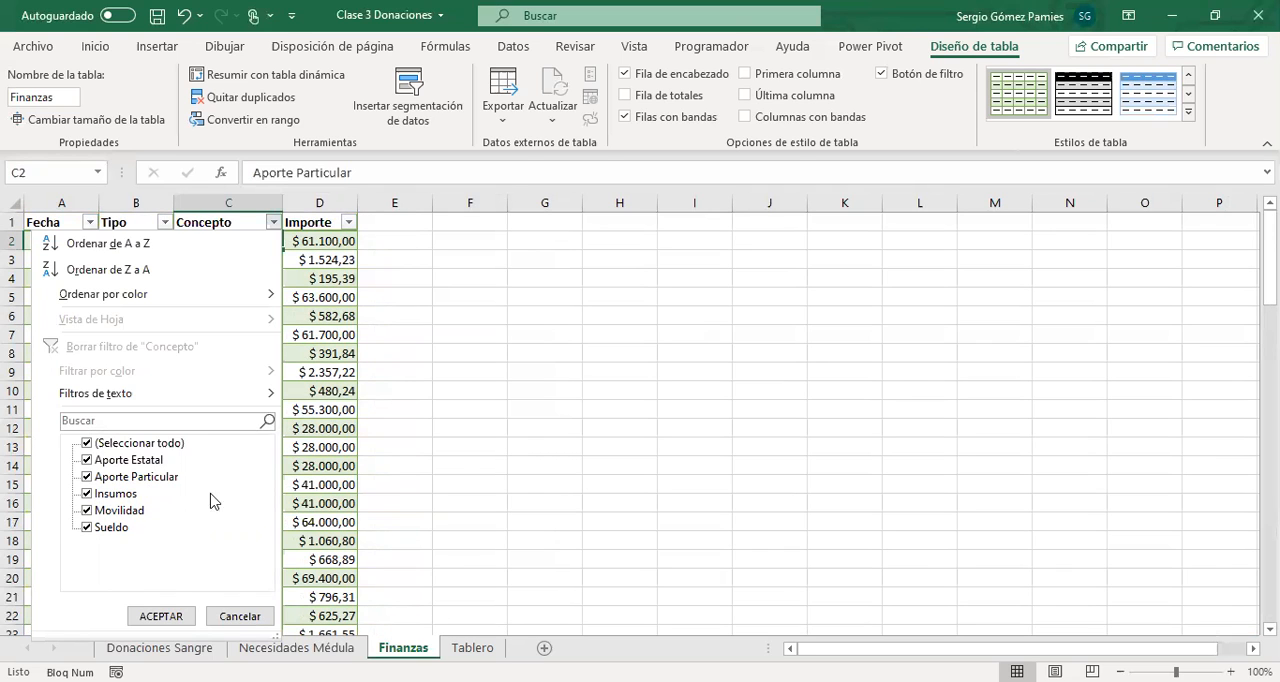
click(310, 352)
Look over the Importe amounts in rows 3 to 18, and bring up the Tablero sheet.
drag(333, 260, 327, 535)
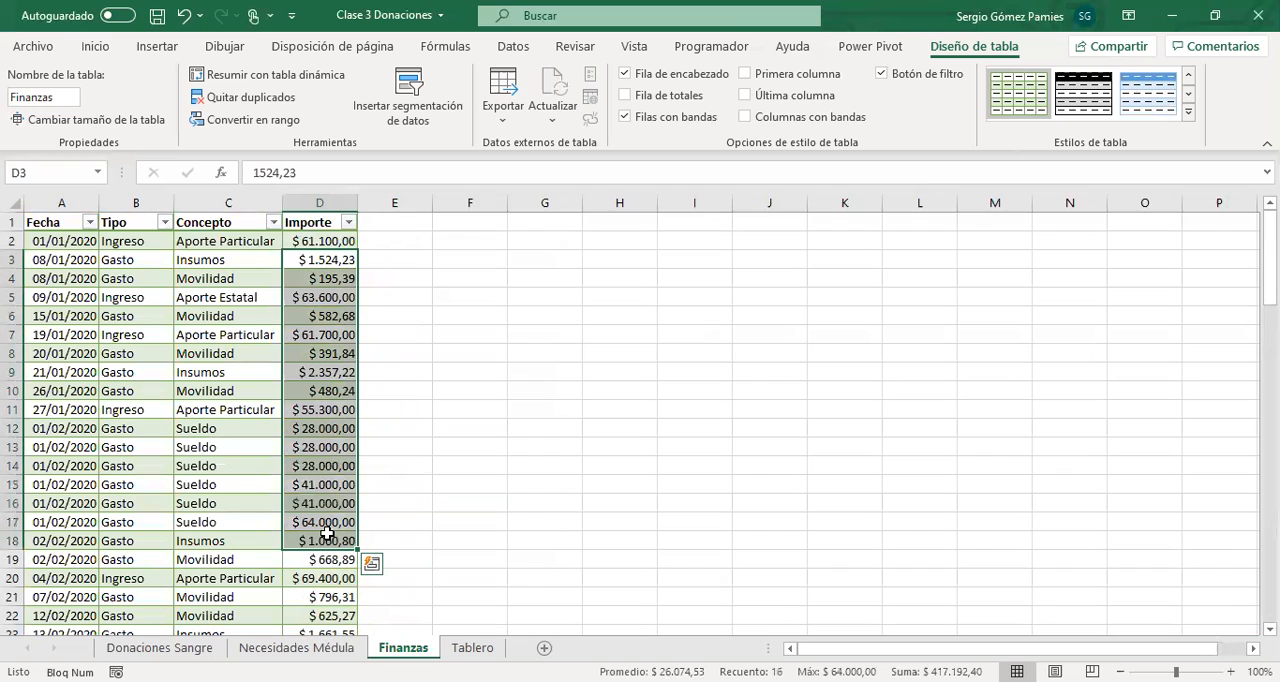
click(472, 647)
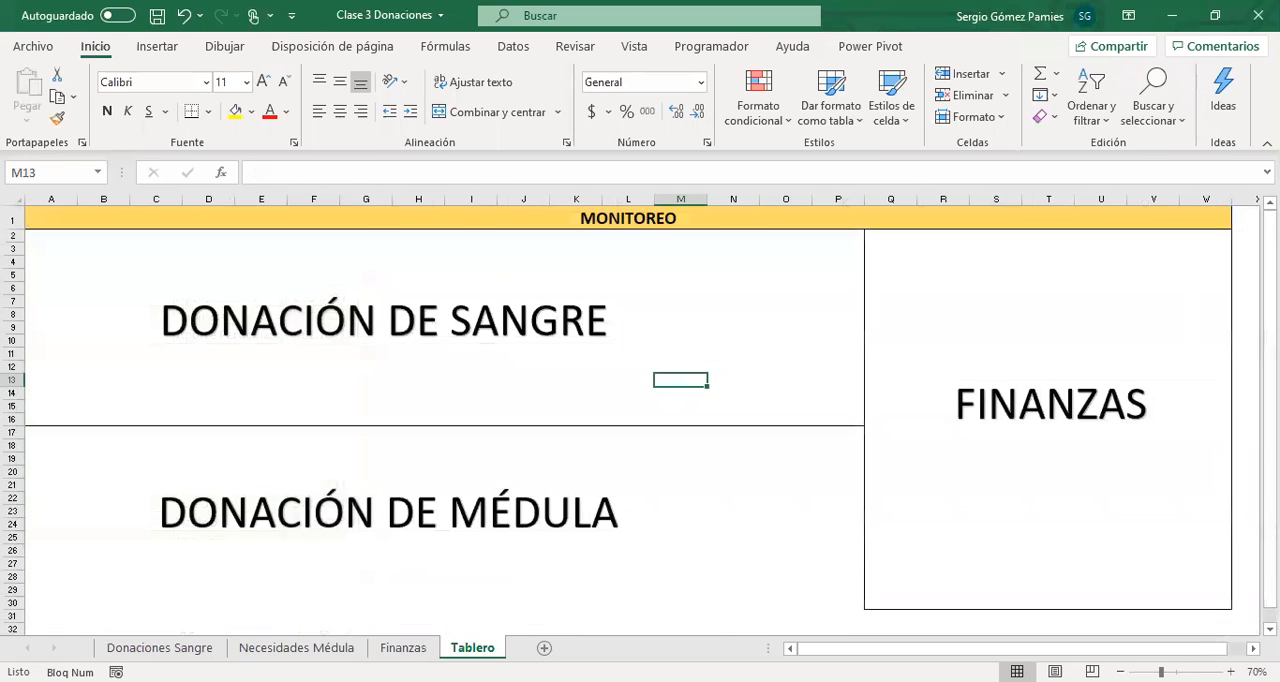